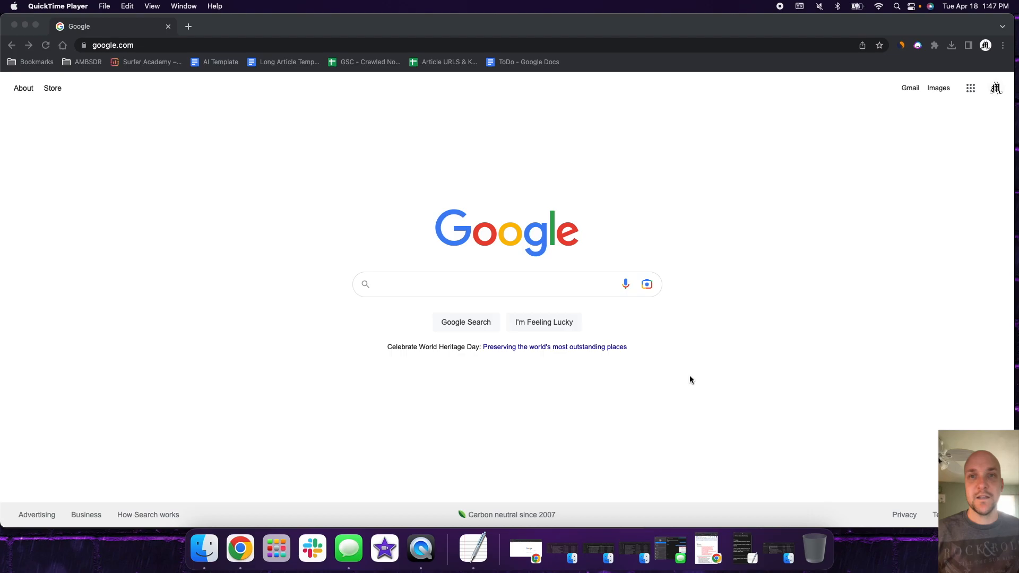
Step: Open the Canva templates site at joincanva.com
left_click(563, 44)
type("ht")
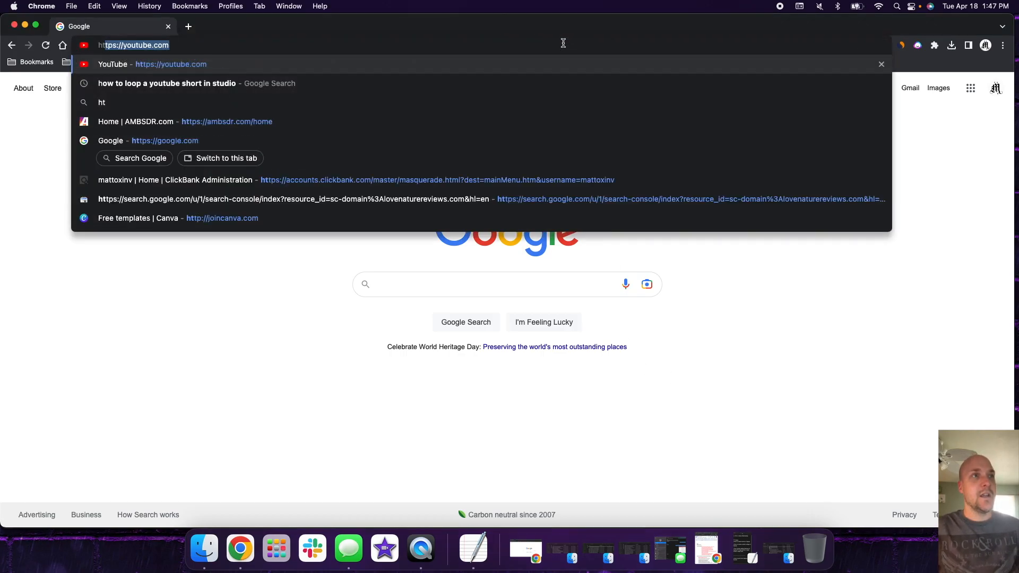
type("tp://join")
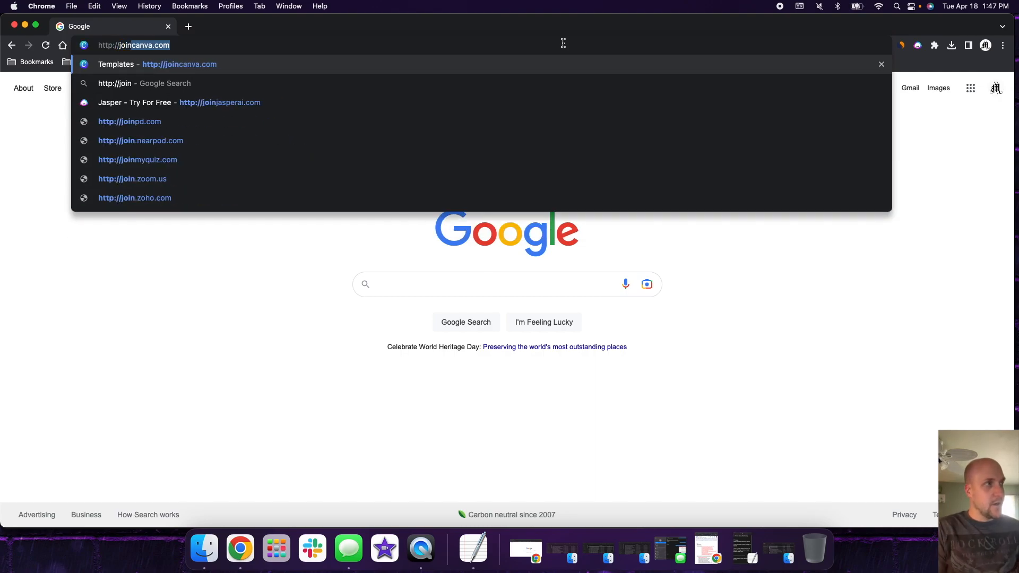
key("Return")
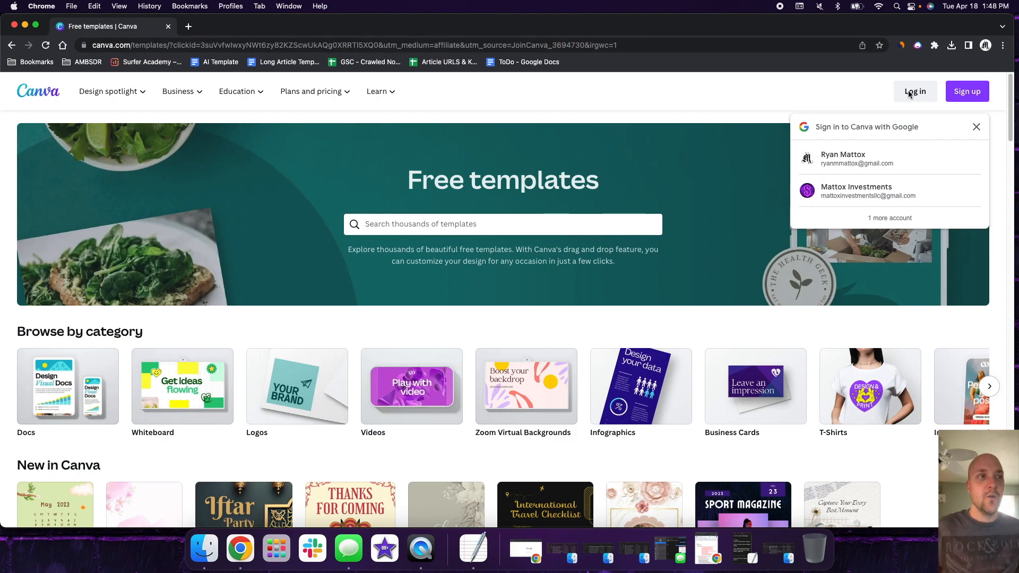
Step: Look at Canva's sign-up options and the Google account chooser, and close the chooser without picking an account
left_click(967, 93)
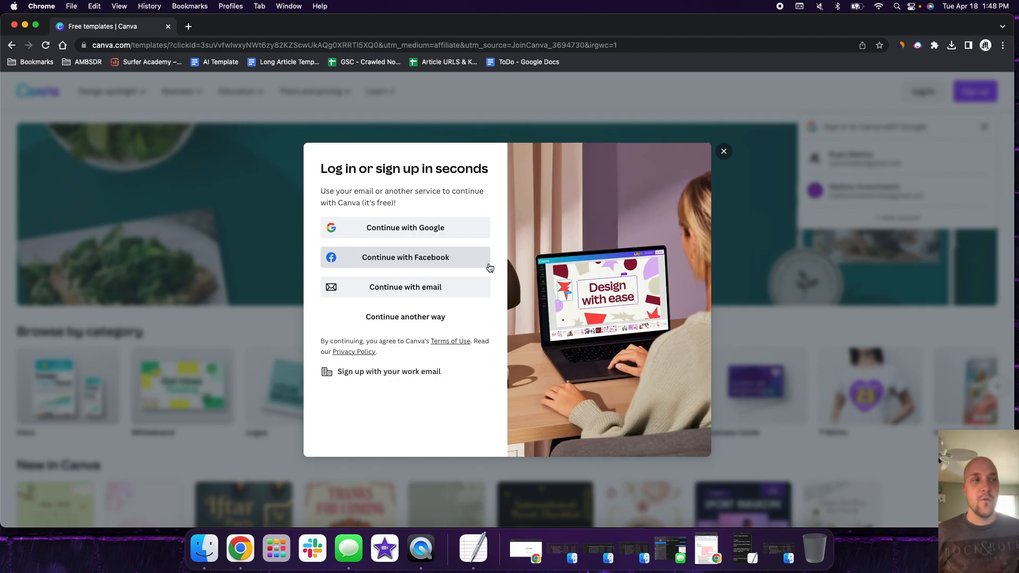
left_click(449, 234)
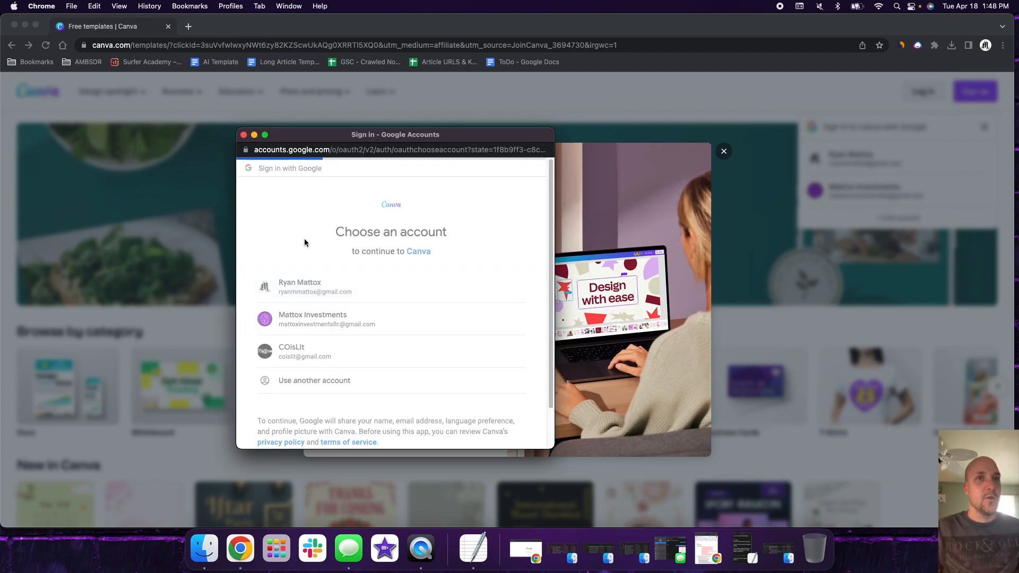
left_click(244, 134)
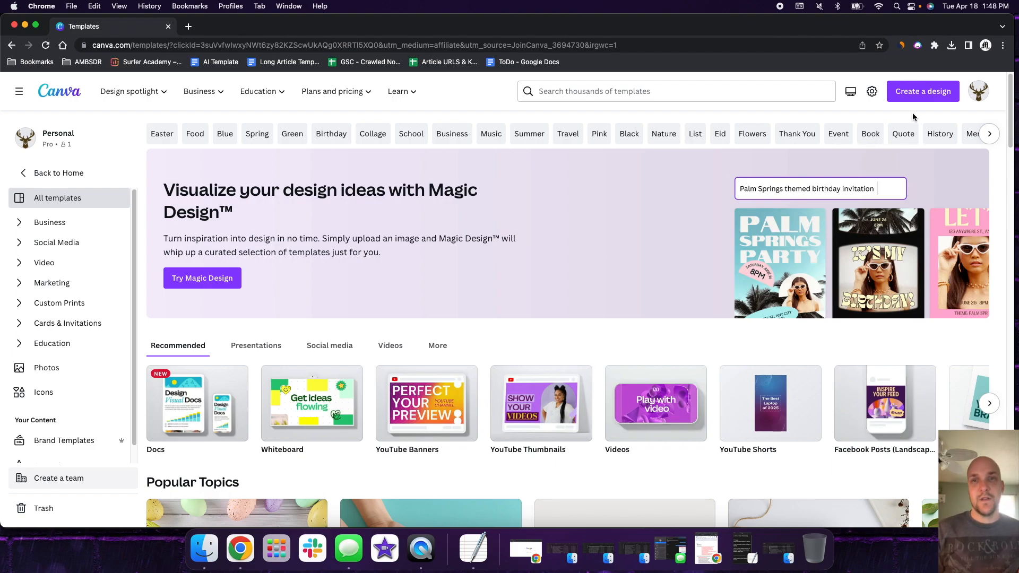
Step: Create a new blank design with the recent custom size 1500 × 1500 px
left_click(917, 95)
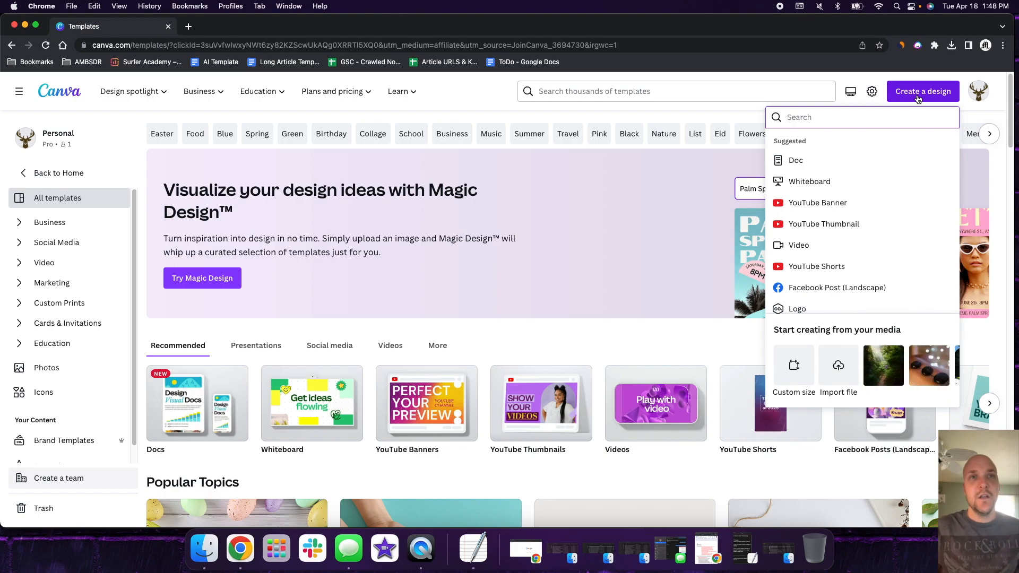
left_click(794, 365)
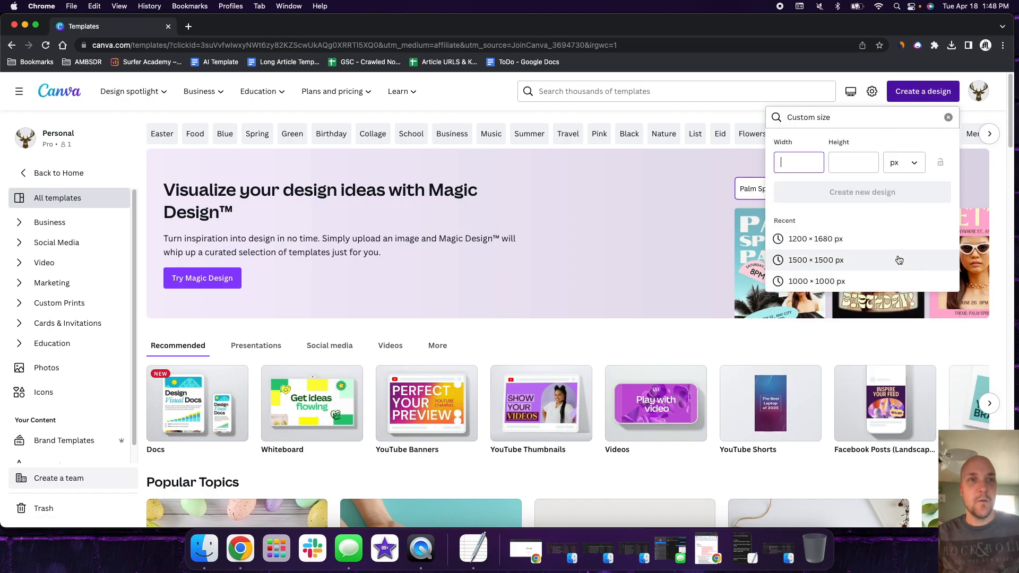
left_click(817, 261)
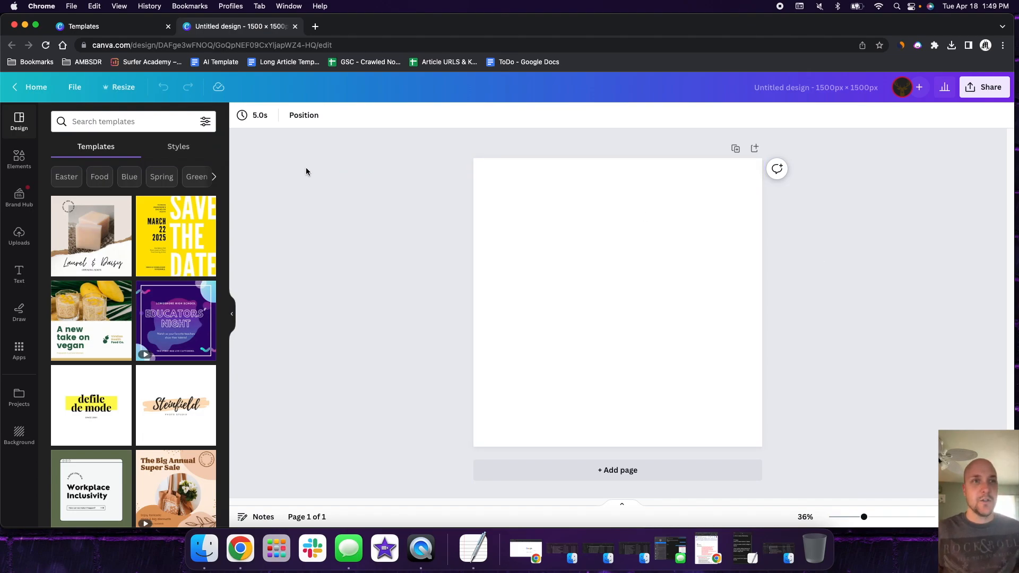
Step: Search the templates for "frame" and browse the suggested designs
left_click(159, 121)
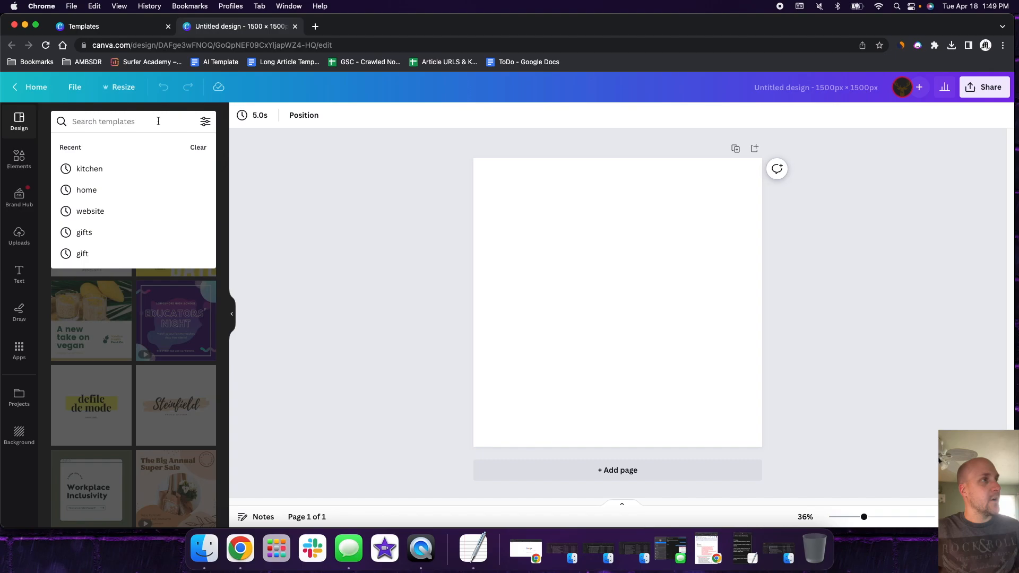
type("frame")
key("Return")
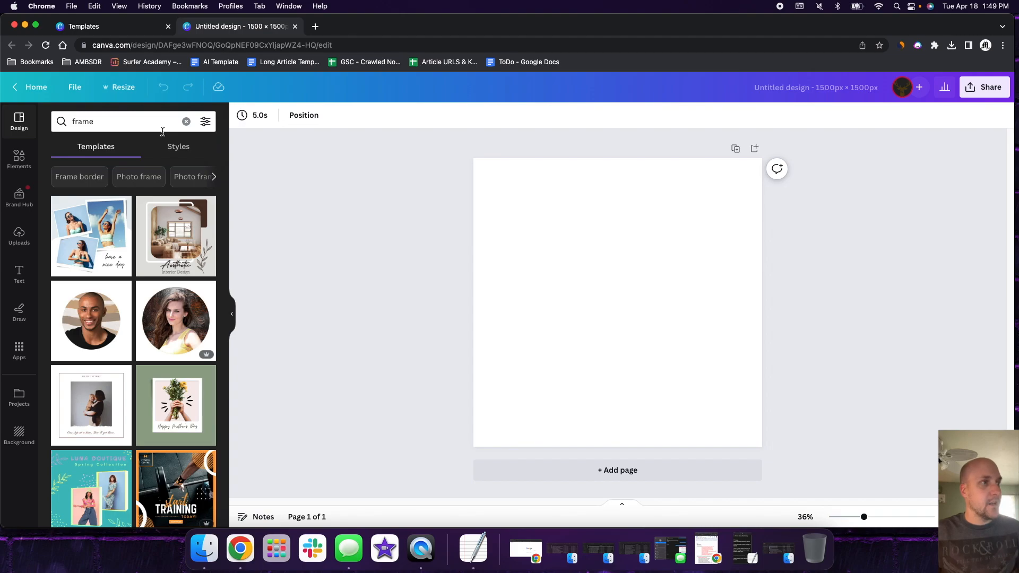
scroll(167, 272, "down", 2)
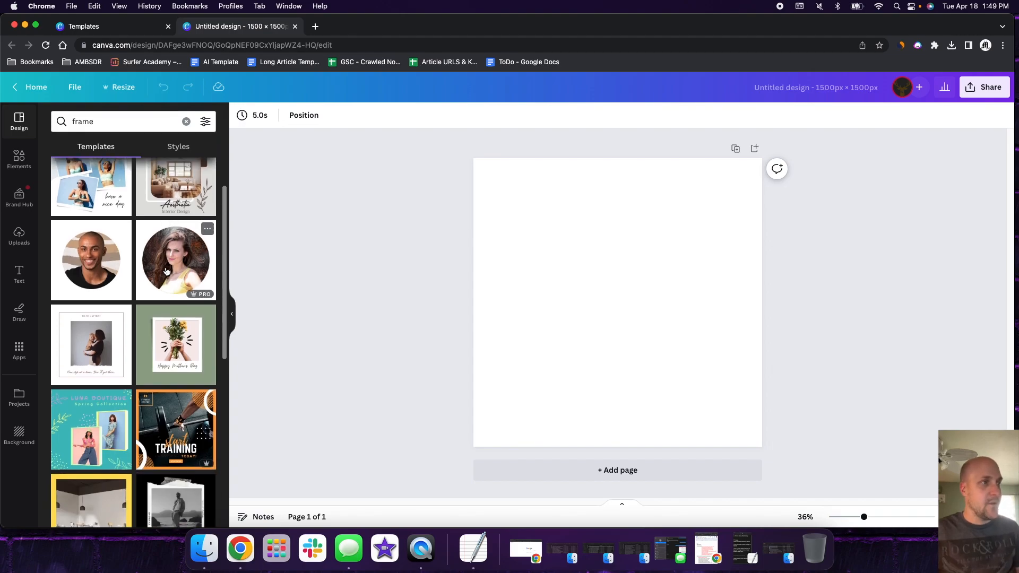
scroll(157, 340, "down", 5)
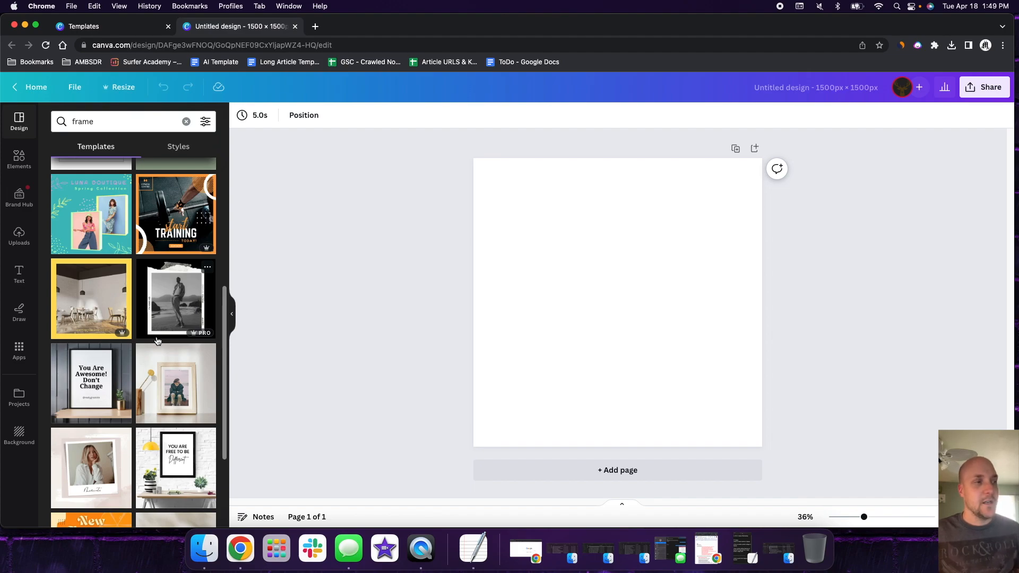
scroll(157, 341, "down", 2)
mouse_move(157, 339)
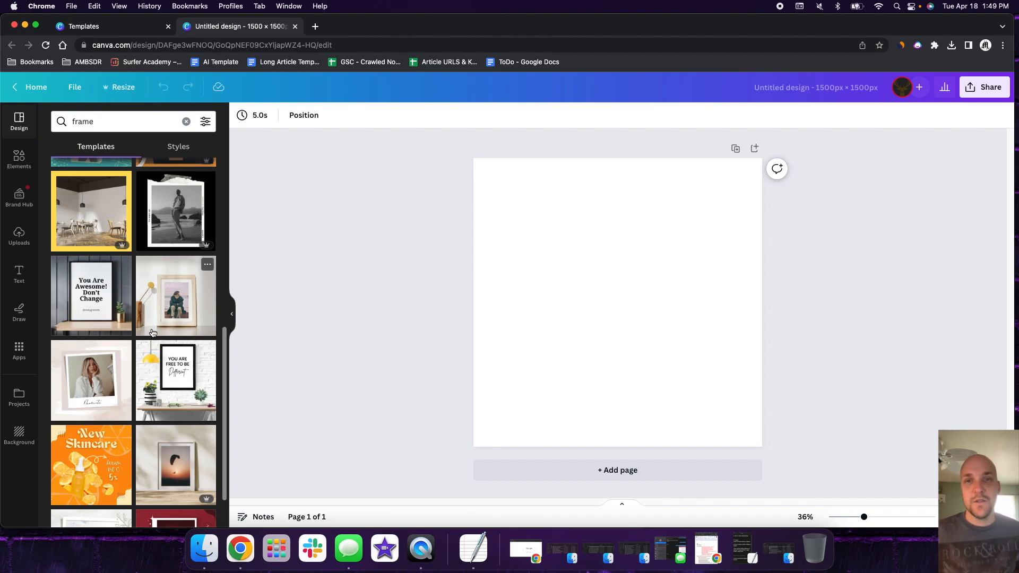
scroll(118, 332, "down", 4)
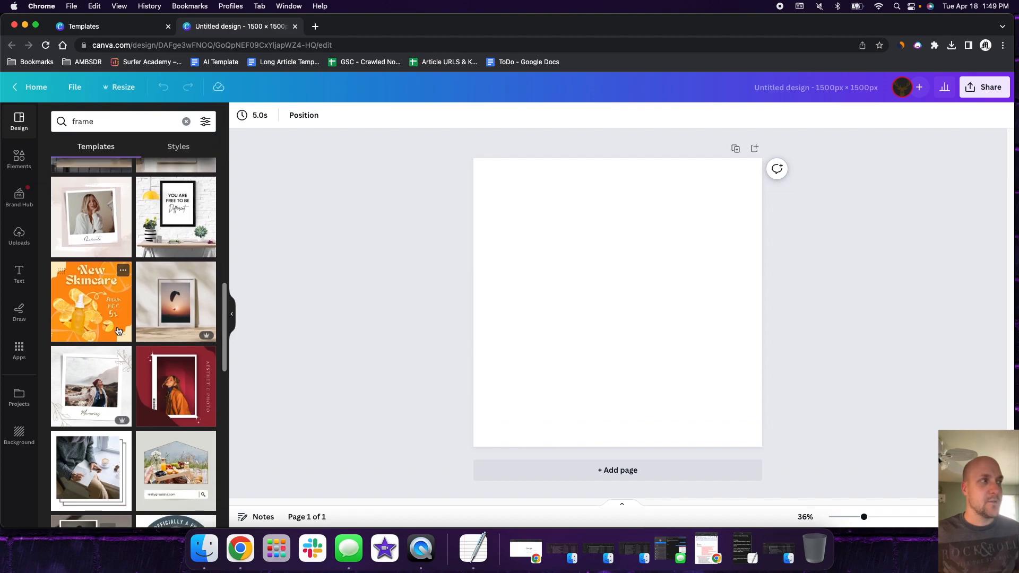
scroll(118, 329, "up", 6)
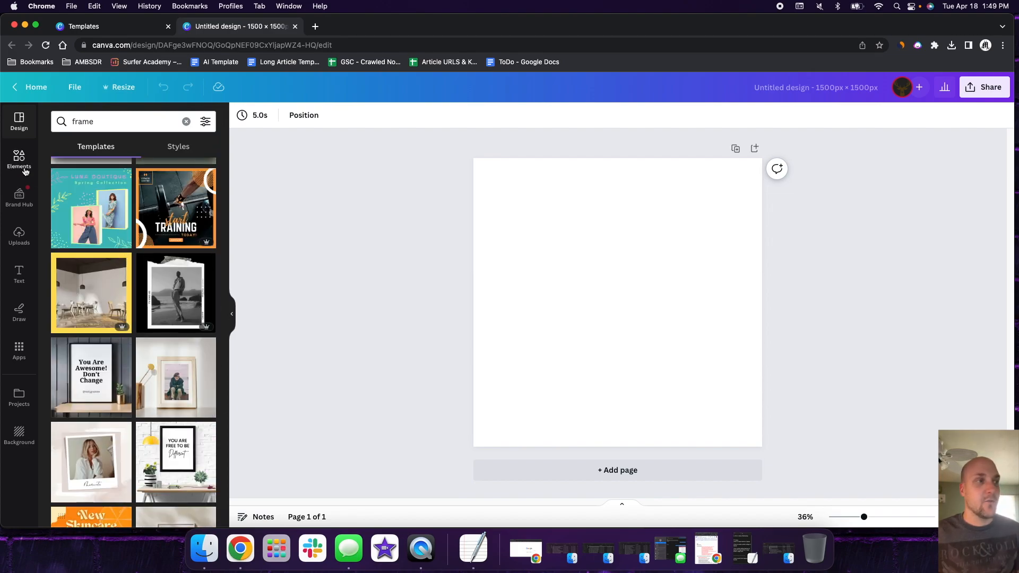
Step: Open the full collection of Frames among the design elements
left_click(19, 157)
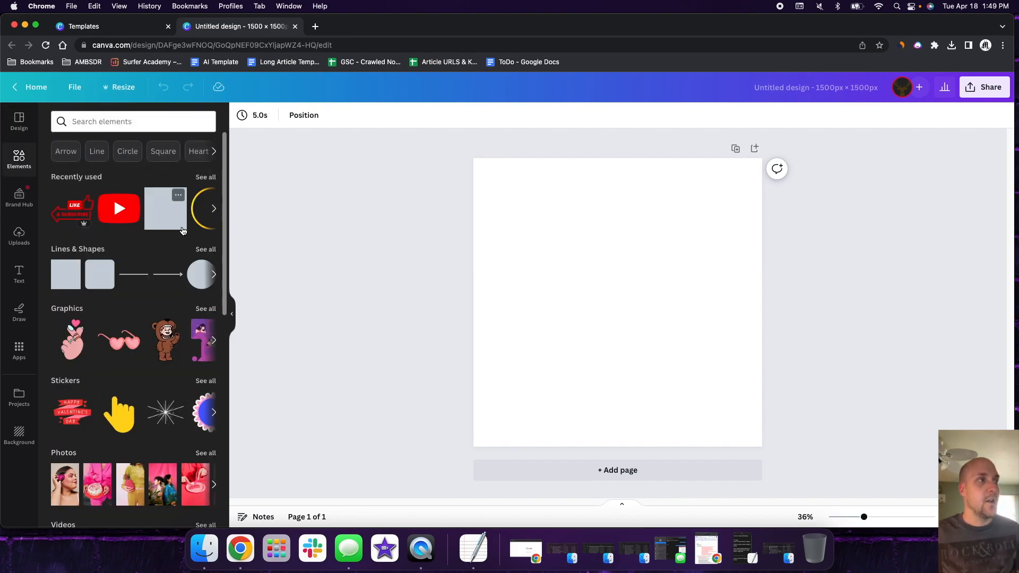
scroll(180, 228, "down", 3)
scroll(180, 224, "down", 10)
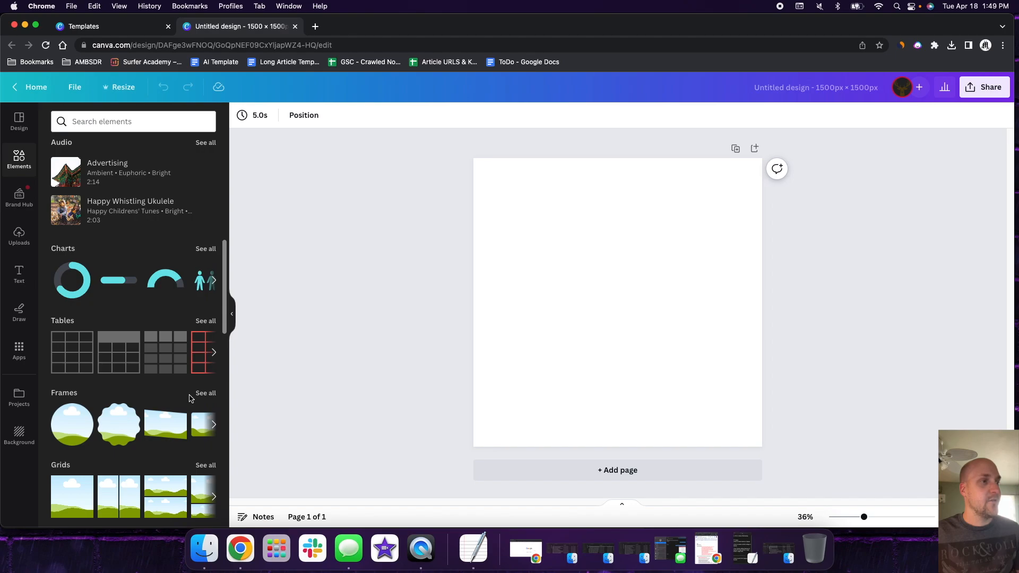
left_click(201, 394)
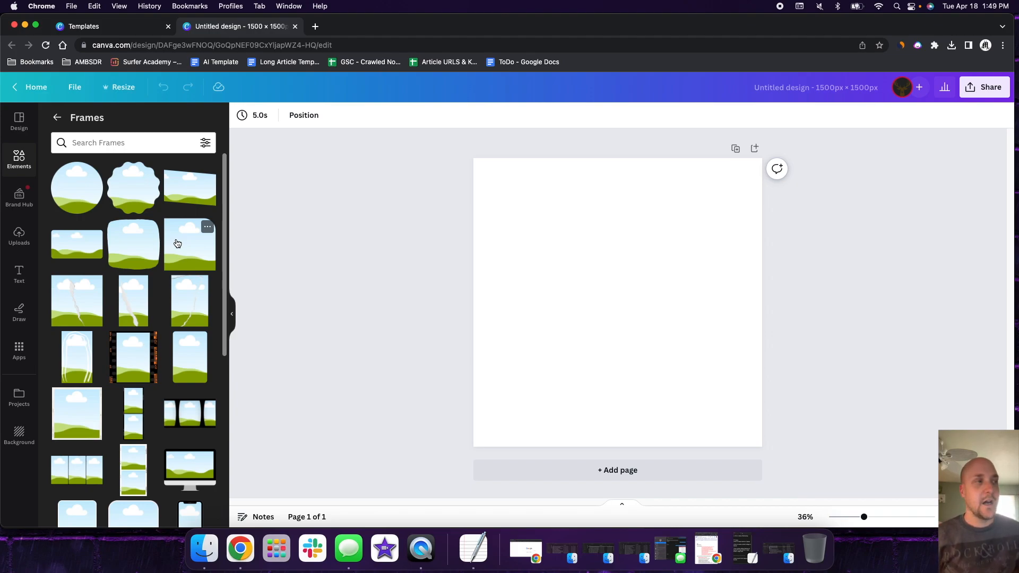
Step: Add the frame with torn-paper edges at top and bottom to the blank page
scroll(133, 266, "down", 2)
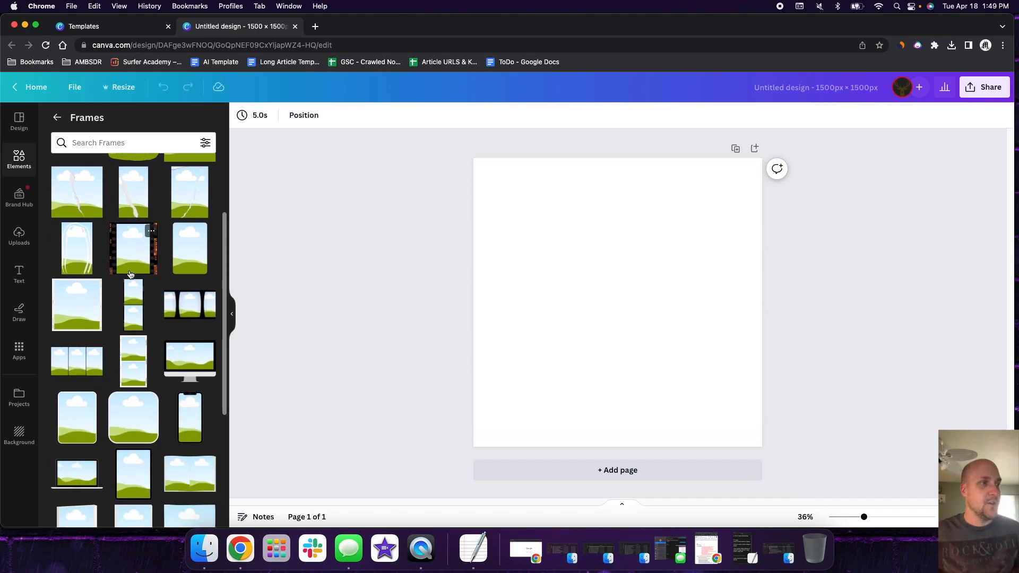
scroll(142, 307, "down", 1)
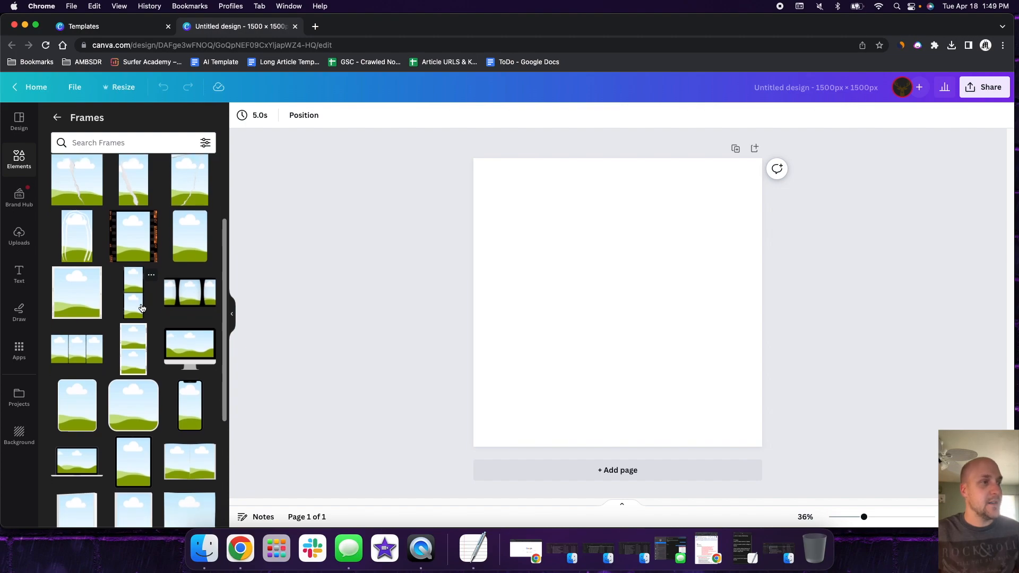
scroll(142, 307, "down", 4)
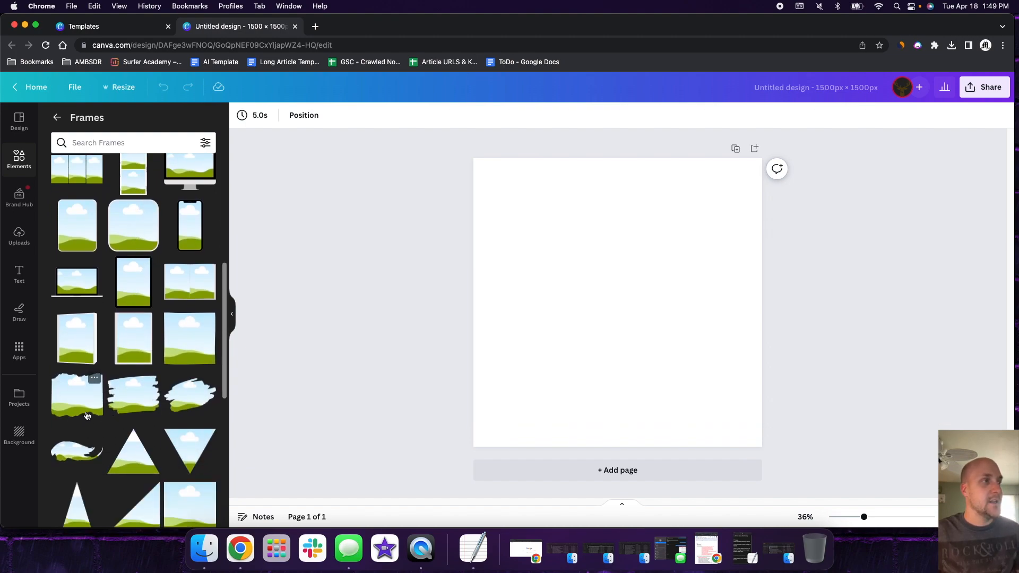
left_click(88, 416)
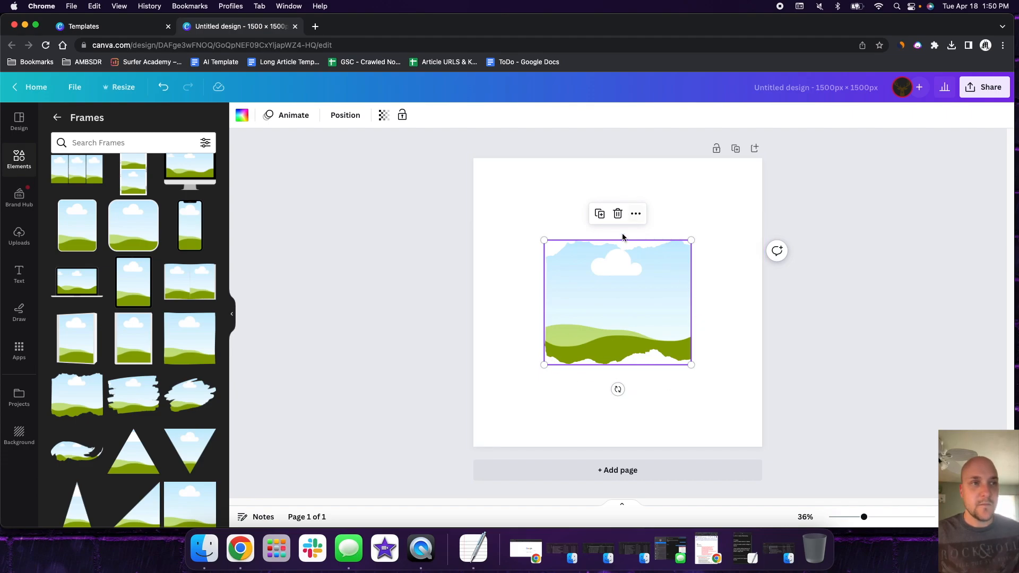
Step: Move the torn-paper frame to the page's top edge and enlarge it to the full page width
left_click_drag(618, 277, 613, 270)
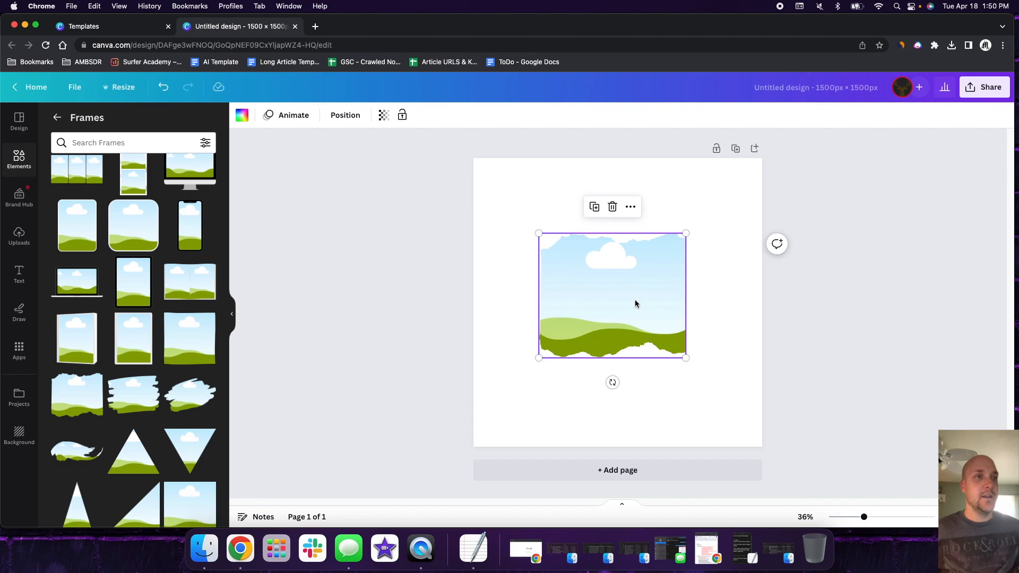
left_click_drag(627, 301, 565, 227)
left_click_drag(621, 284, 713, 462)
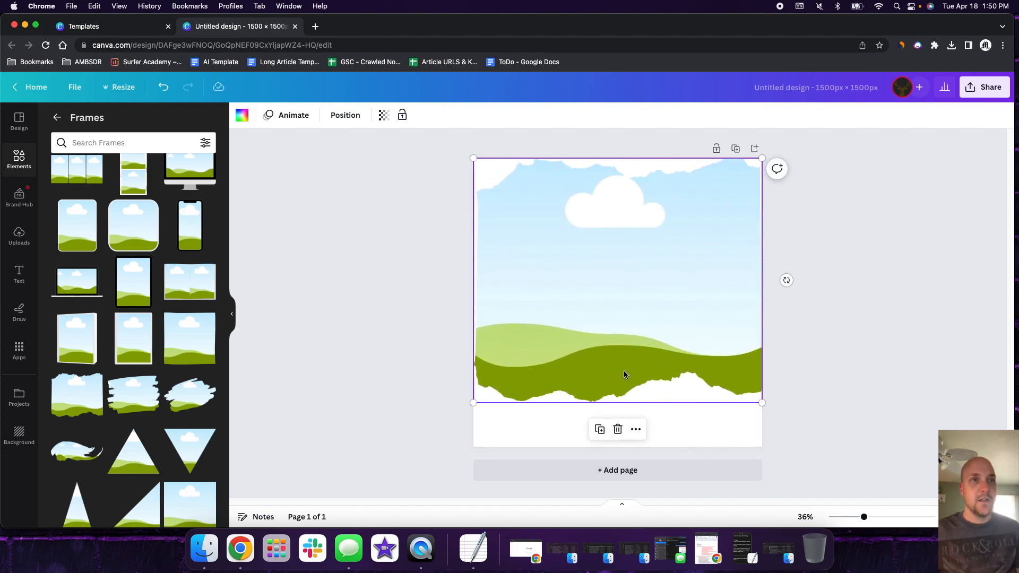
left_click(423, 289)
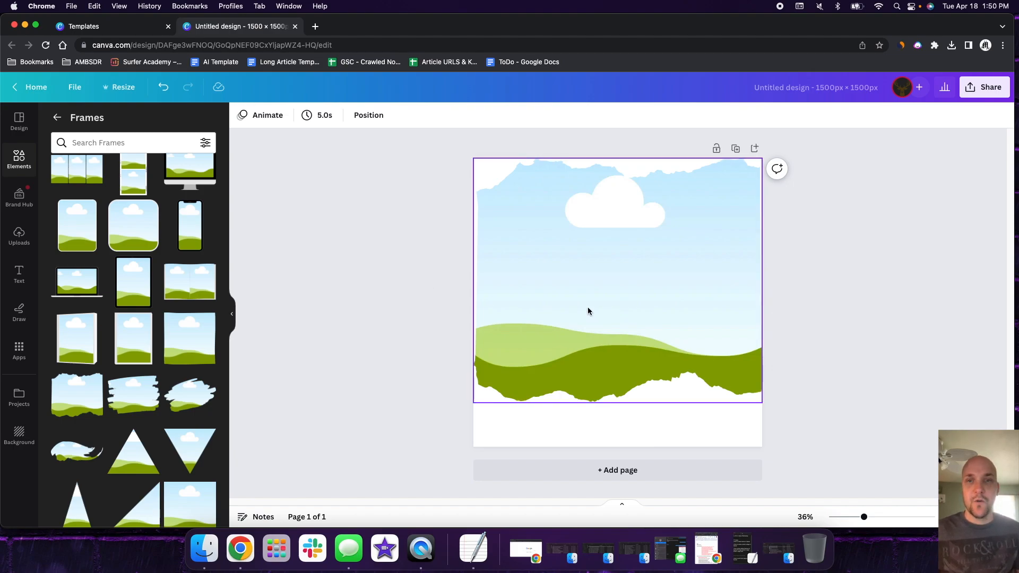
Step: Fill the torn-paper frame with the uploaded photo of the person in a purple ski jacket and goggles
left_click(15, 238)
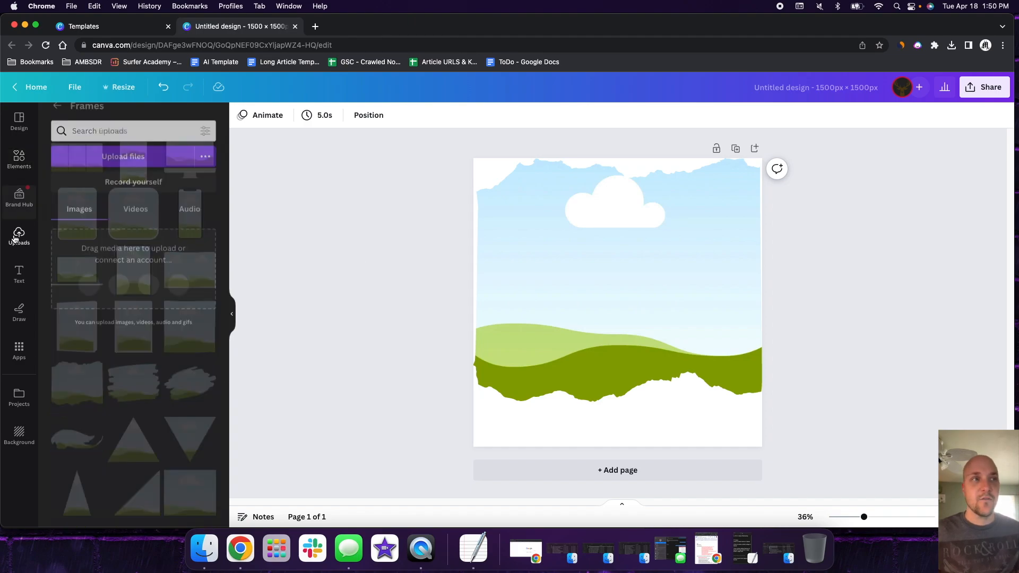
scroll(159, 345, "down", 3)
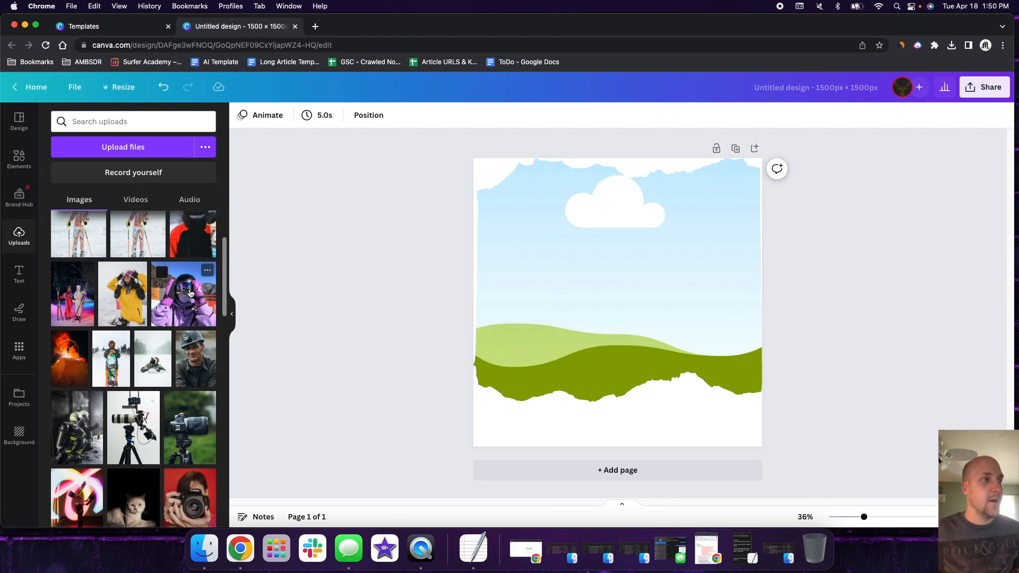
left_click(190, 292)
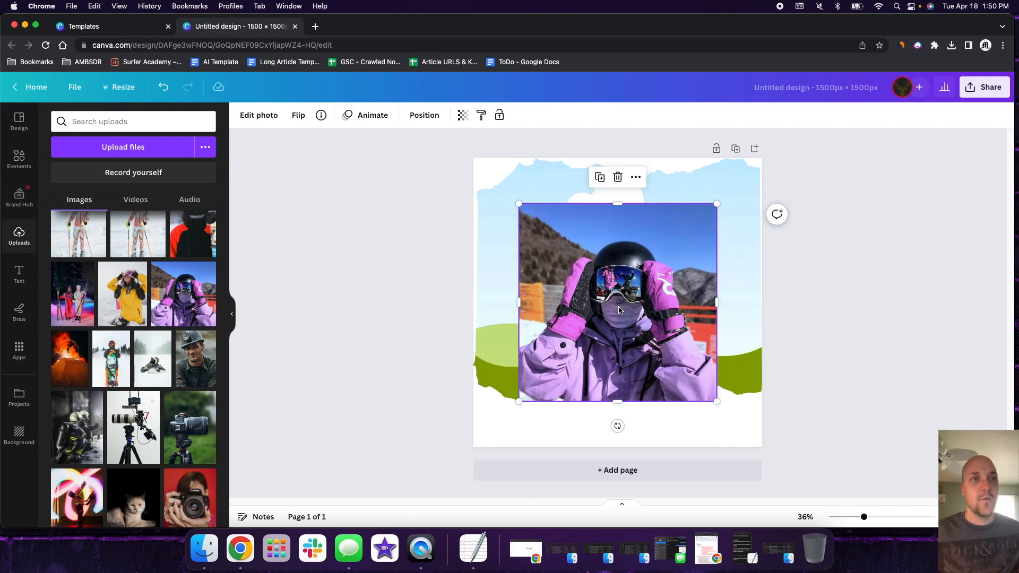
left_click_drag(619, 310, 617, 302)
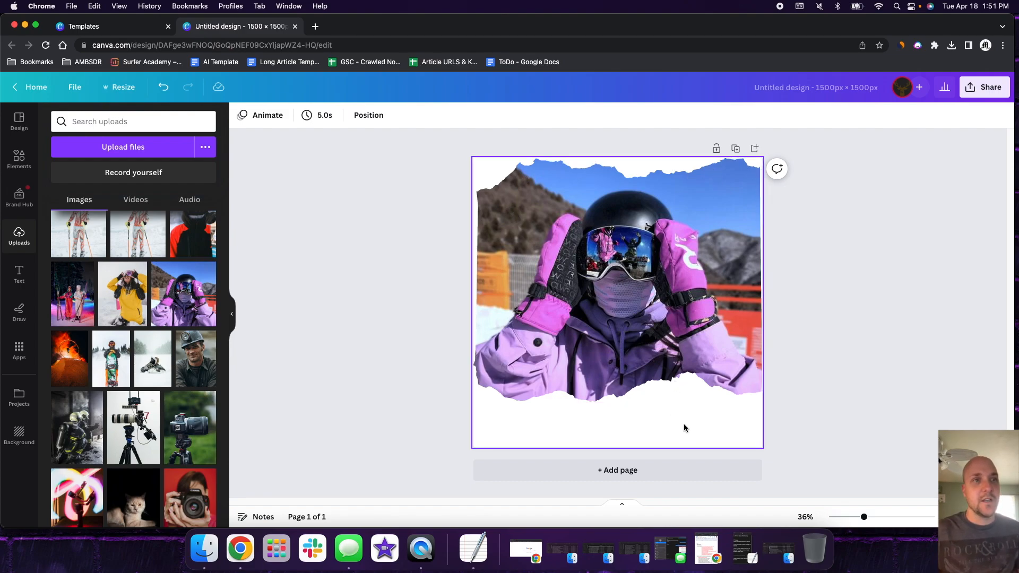
Step: Remove the ski photo from the torn-paper frame and delete the frame from the page
left_click(163, 86)
left_click_drag(585, 234, 339, 230)
left_click(554, 255)
mouse_move(556, 252)
left_mouse_down()
mouse_move(561, 273)
mouse_move(555, 267)
left_mouse_up()
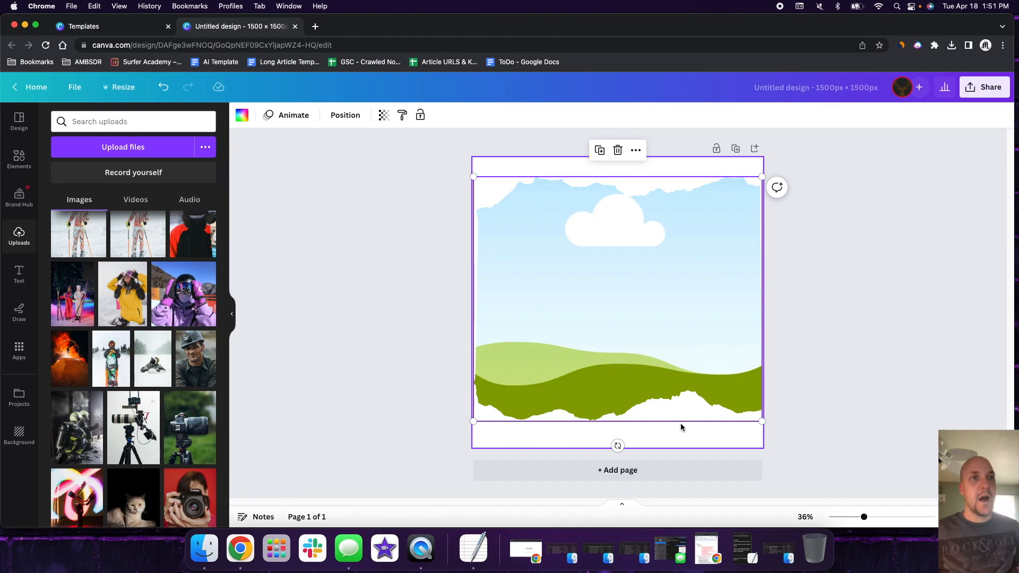
key("Delete")
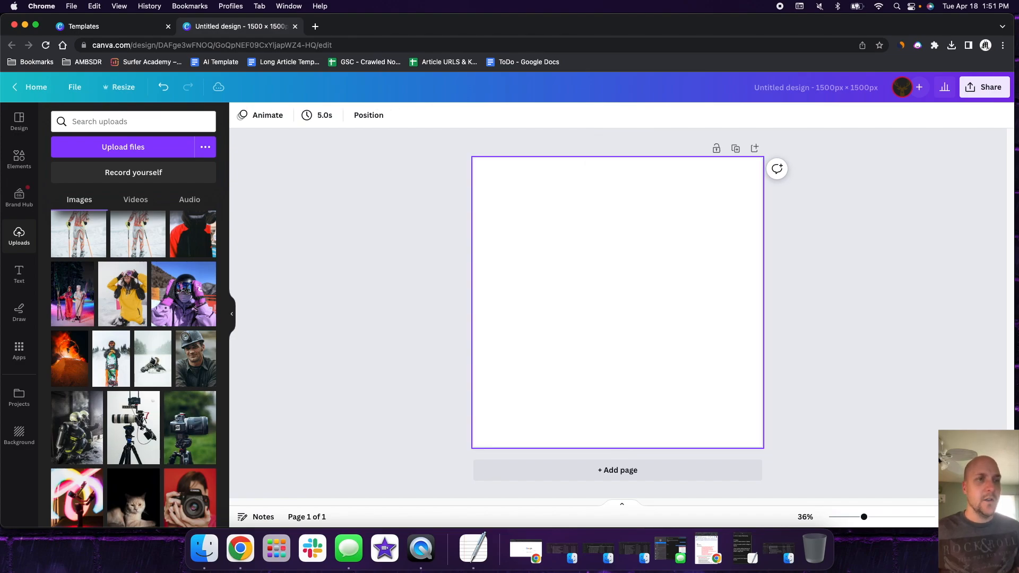
Step: Add the frame with three side-by-side panels from the Frames collection to the page
left_click(19, 158)
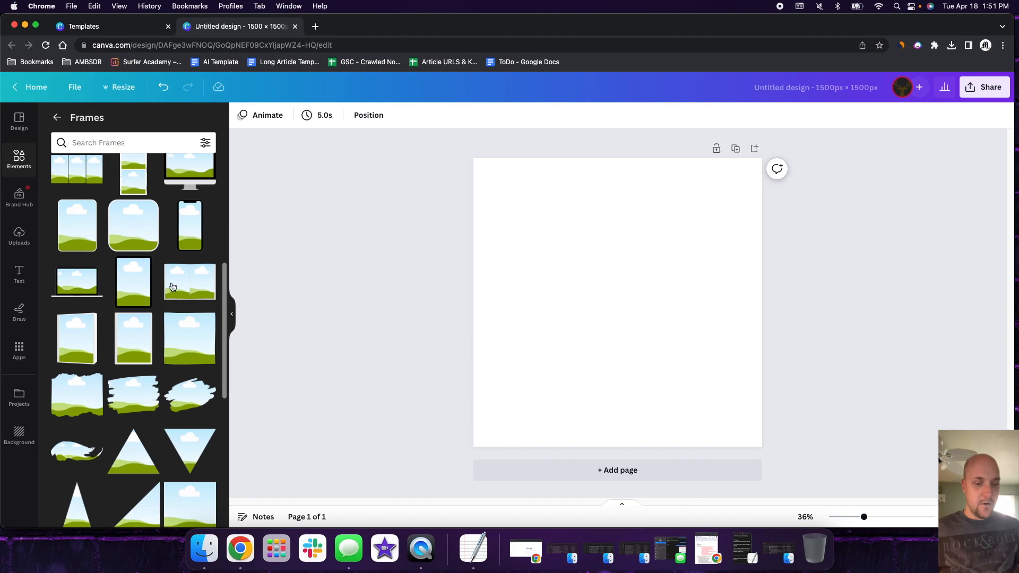
scroll(156, 291, "up", 3)
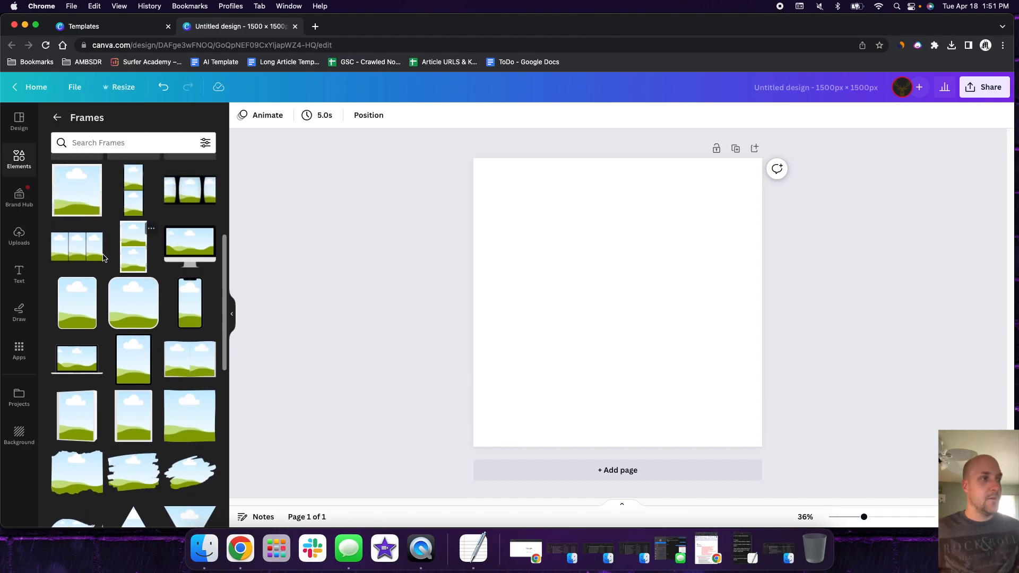
left_click(77, 246)
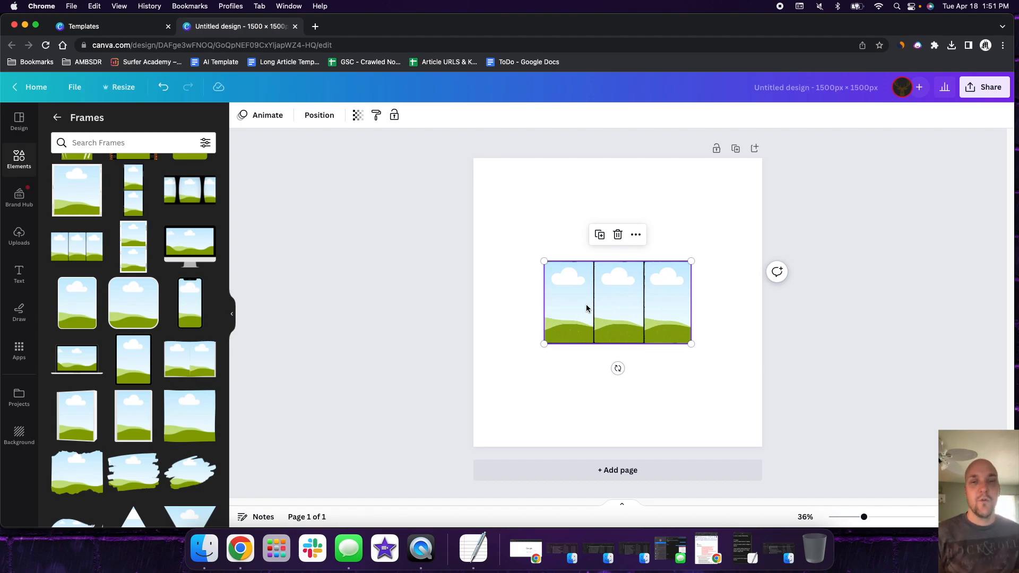
Step: Move the three-panel frame to the page's upper-left corner and enlarge it to the full page width
left_click_drag(575, 289, 506, 188)
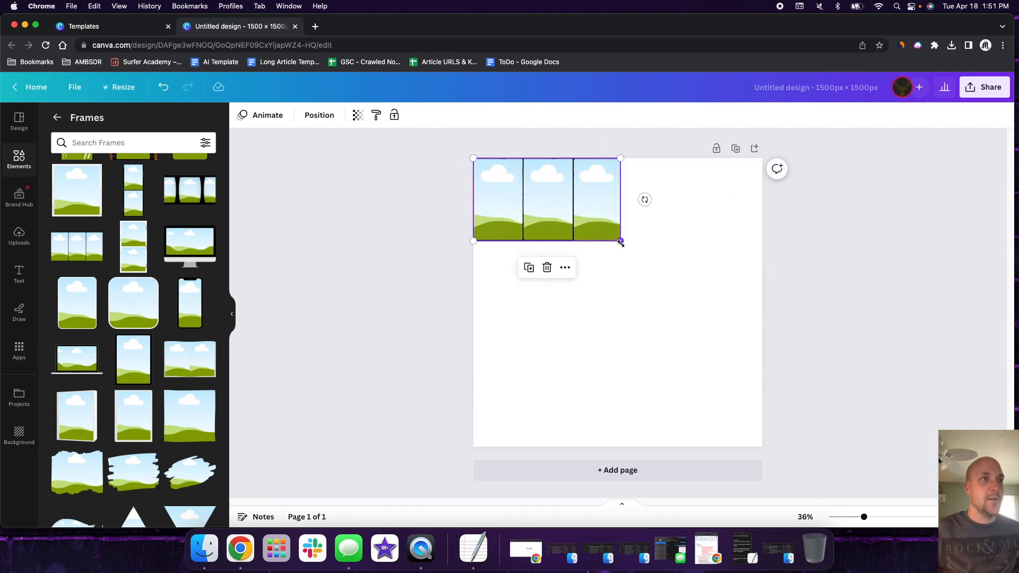
left_click_drag(620, 243, 713, 382)
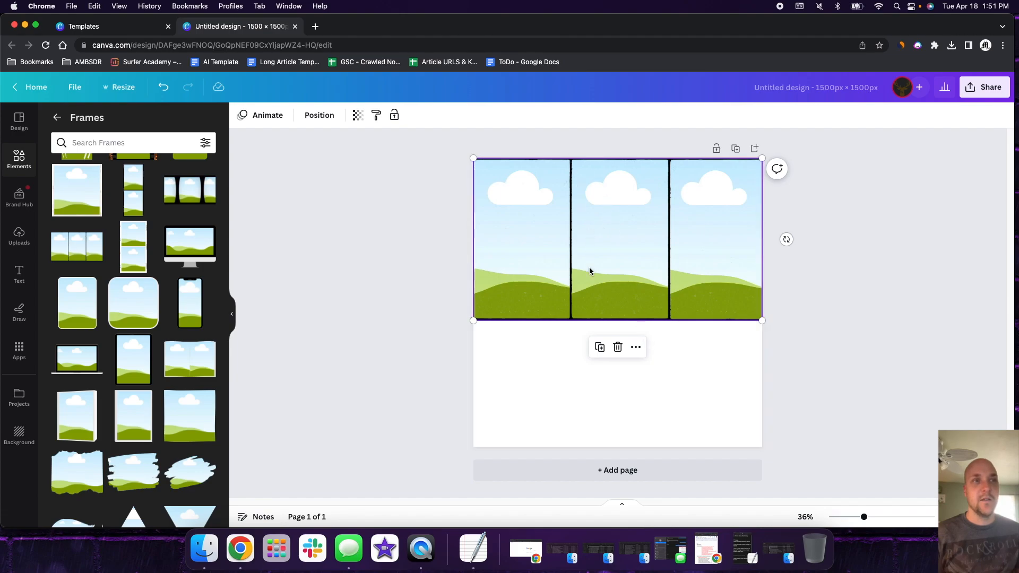
left_click(659, 319)
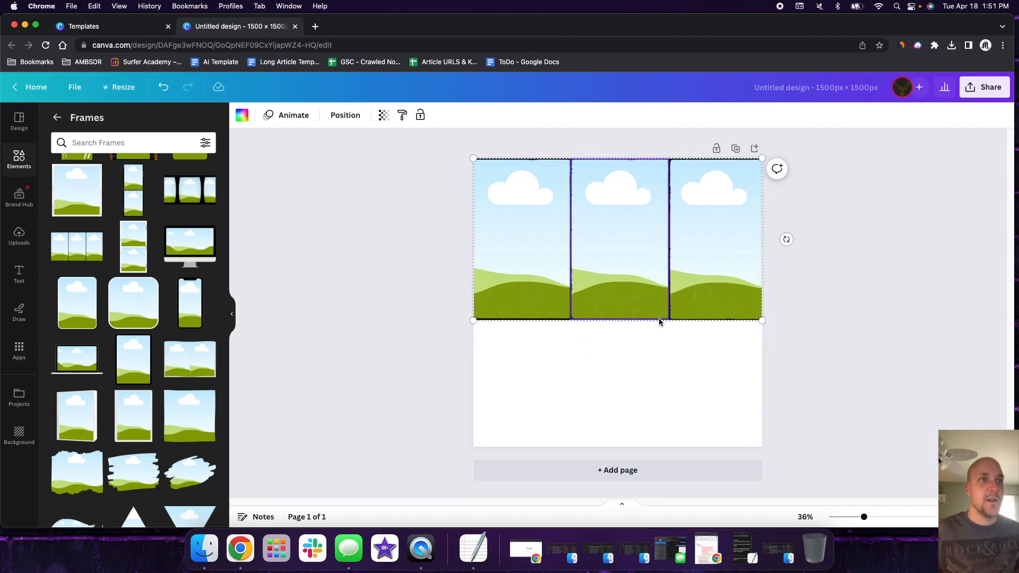
left_click_drag(762, 321, 730, 384)
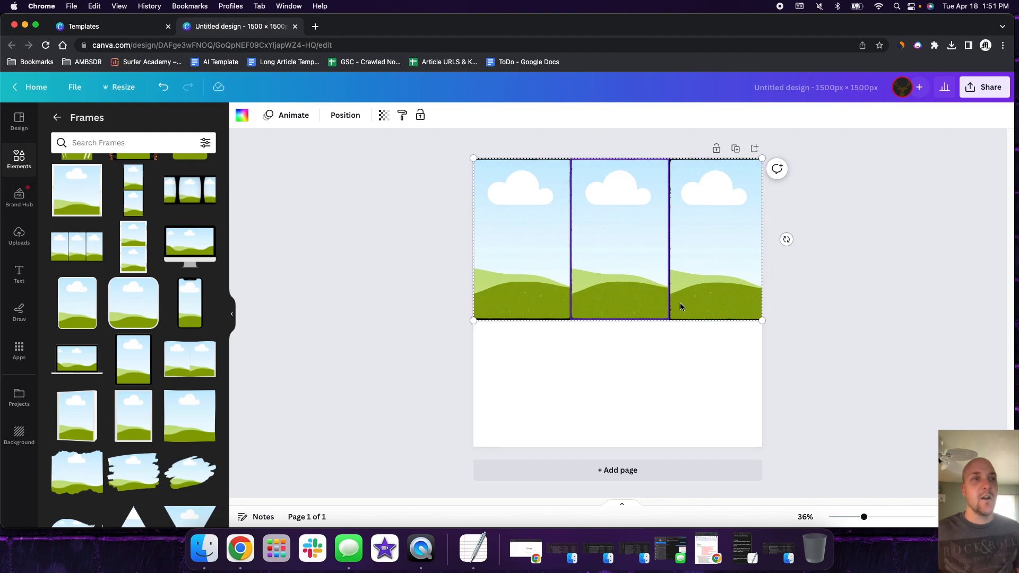
left_click(690, 339)
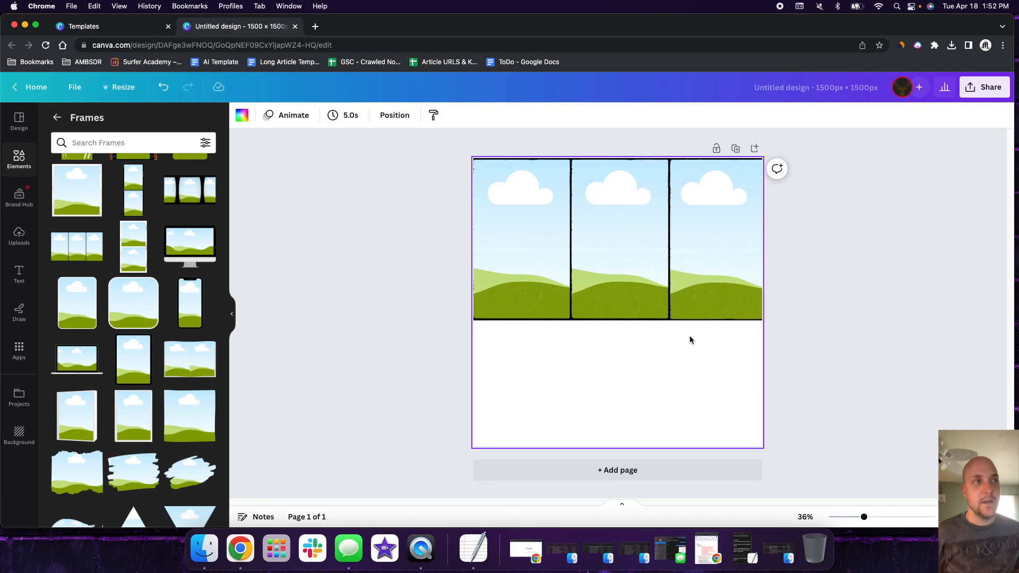
left_click(405, 285)
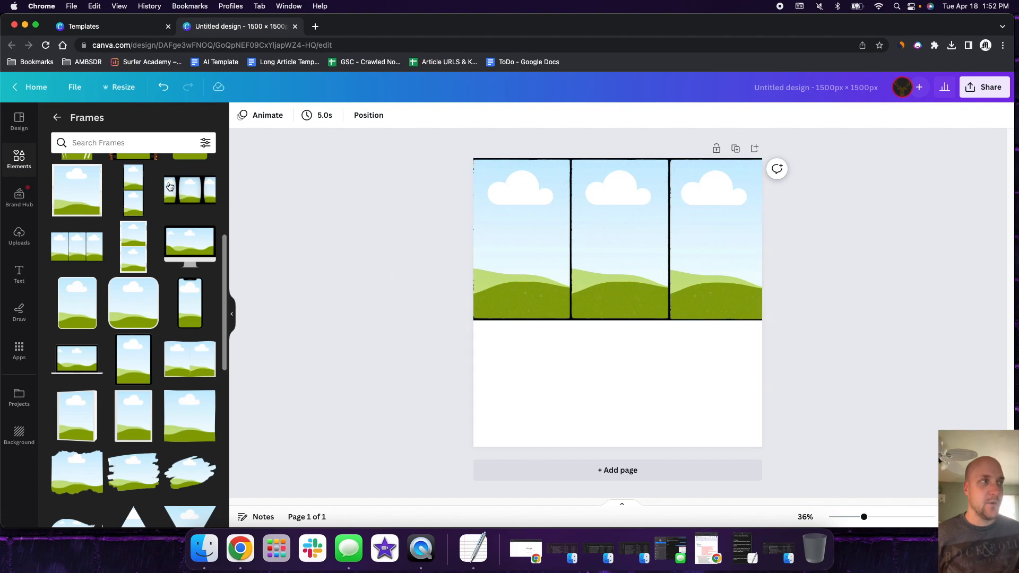
Step: Fill the three frame panels with the uploaded photos of two skiers, the goggled rider in red and black, and the miner, in that order
left_click(21, 235)
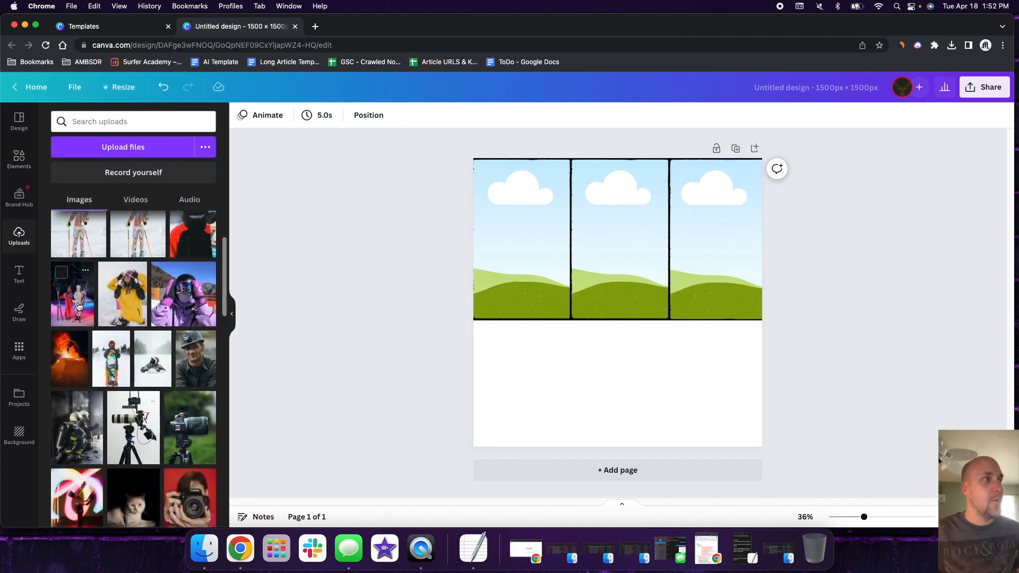
left_click(74, 300)
left_click_drag(609, 338, 517, 265)
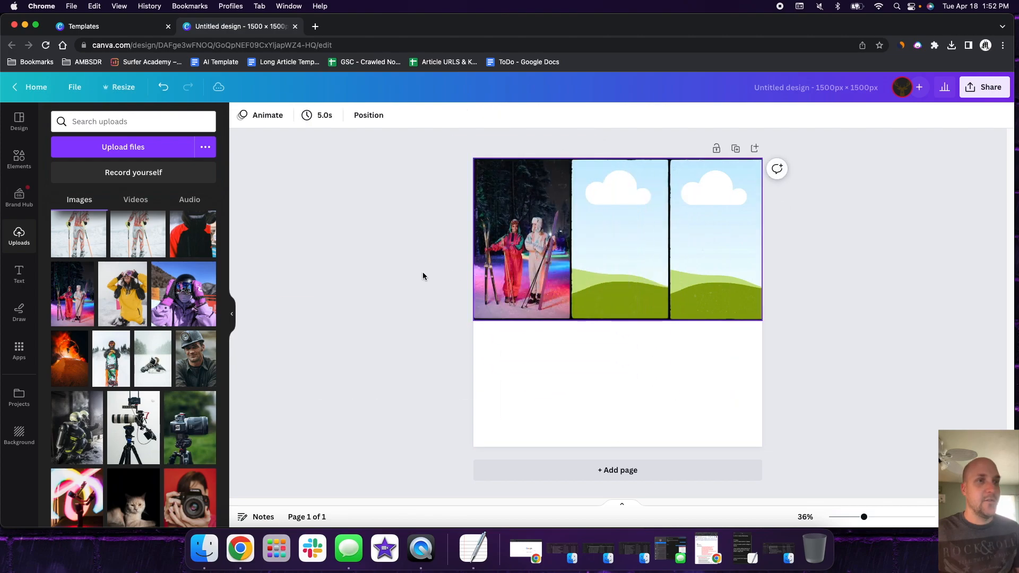
left_click(186, 235)
left_click_drag(611, 319, 620, 239)
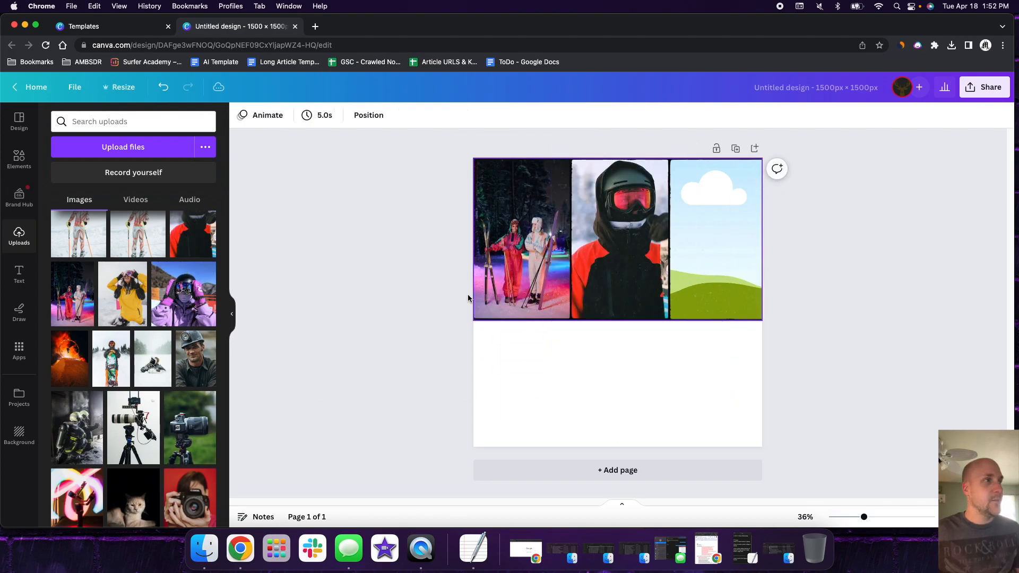
left_click(195, 356)
left_click_drag(639, 316, 689, 322)
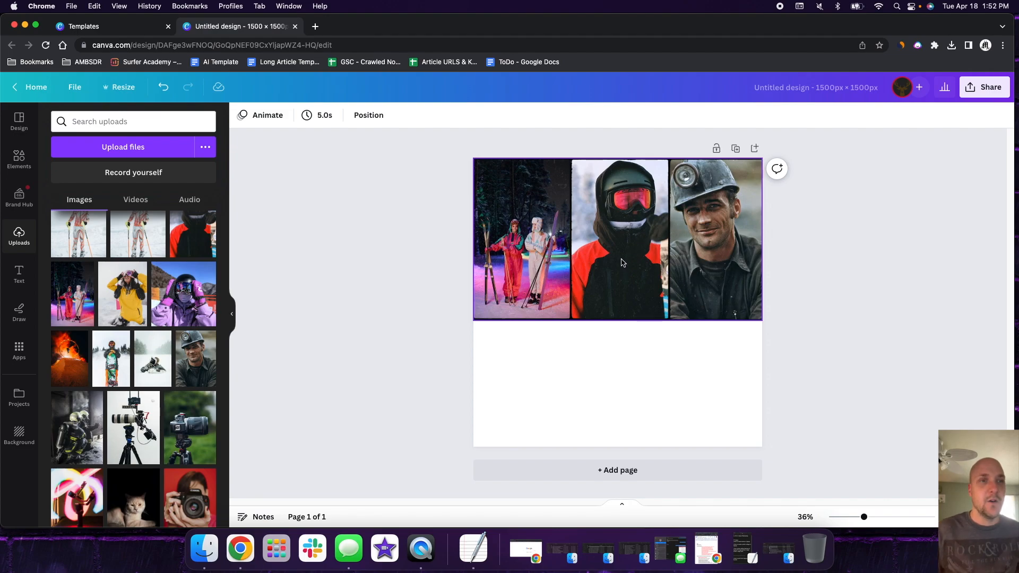
Step: Color the page background red, and change it to the dark grey from the photo colors
left_click(637, 372)
left_click(243, 116)
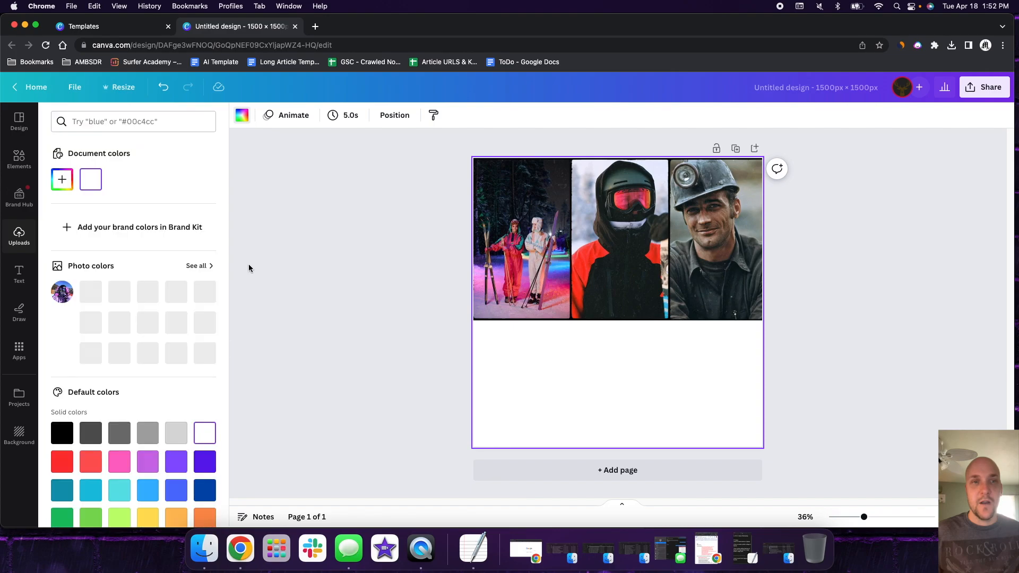
left_click(184, 351)
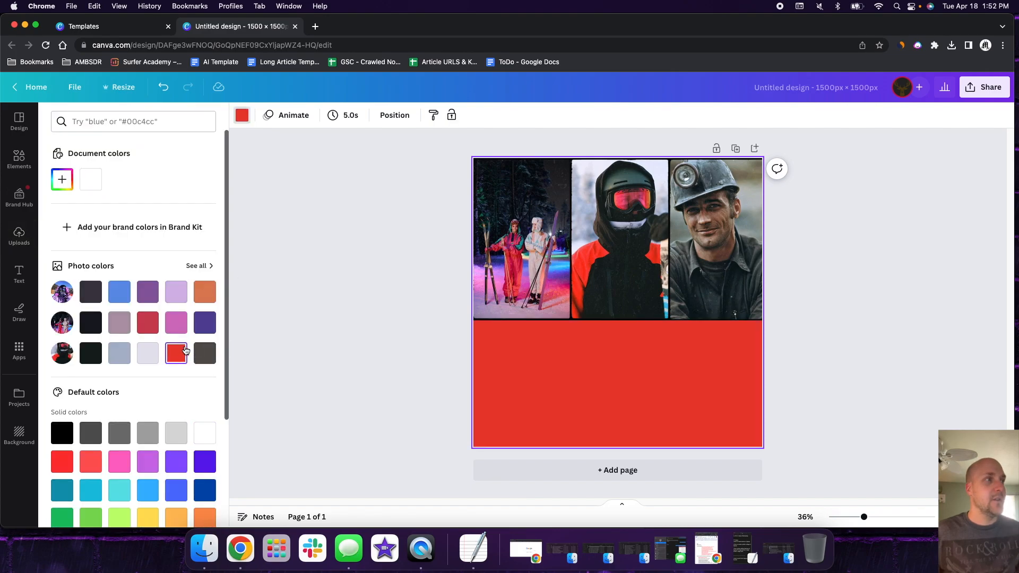
left_click(208, 355)
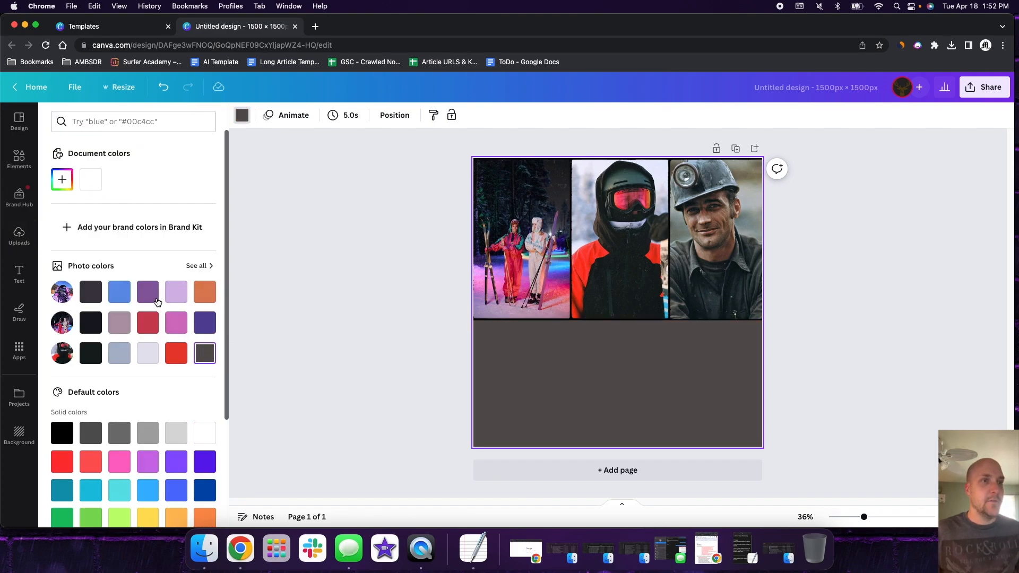
Step: Search the colors for "back" and set the page background to the dark red of the Out the Backdoor palette
left_click(113, 124)
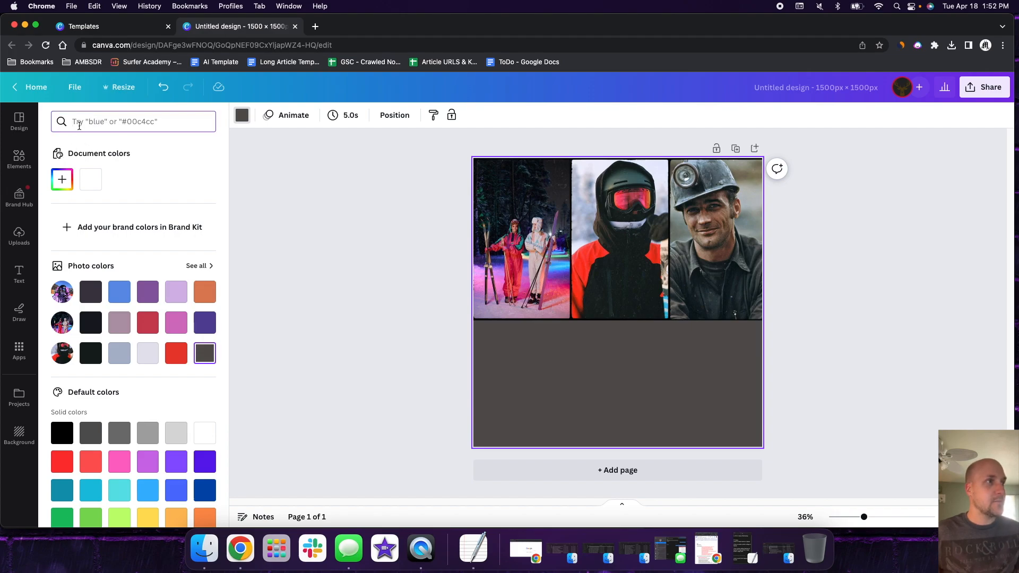
type("back")
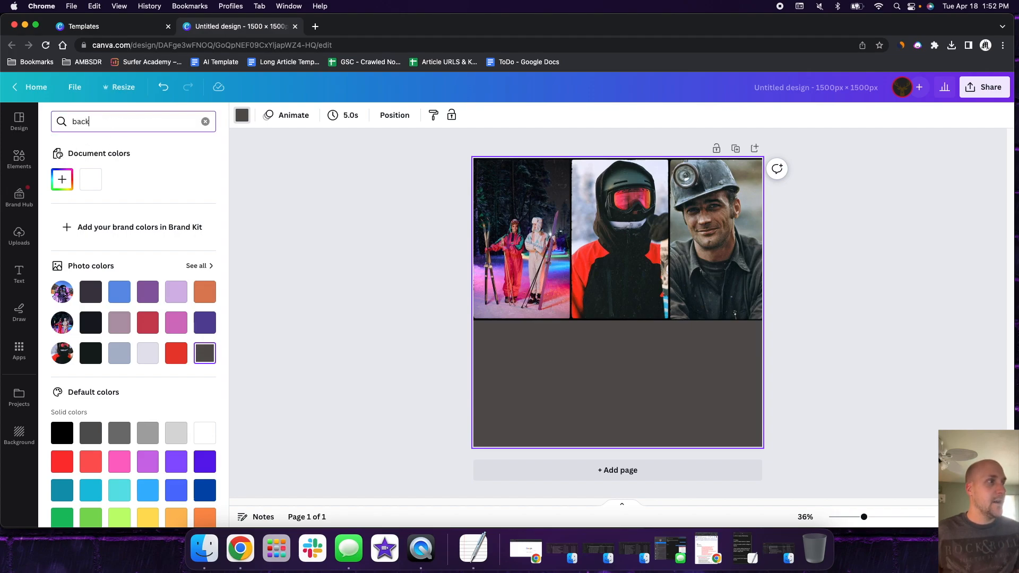
left_click(91, 169)
left_click(117, 171)
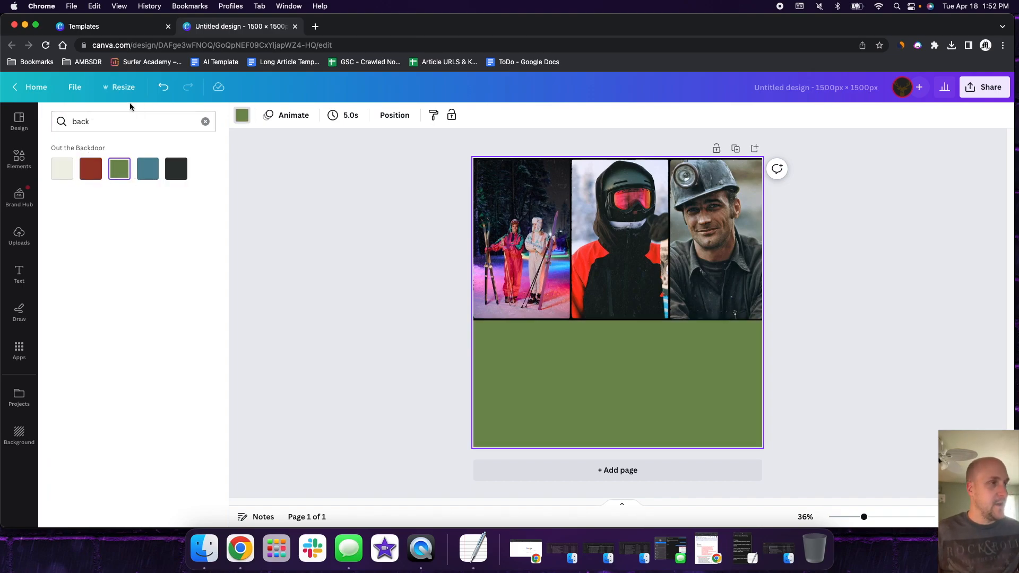
left_click(162, 88)
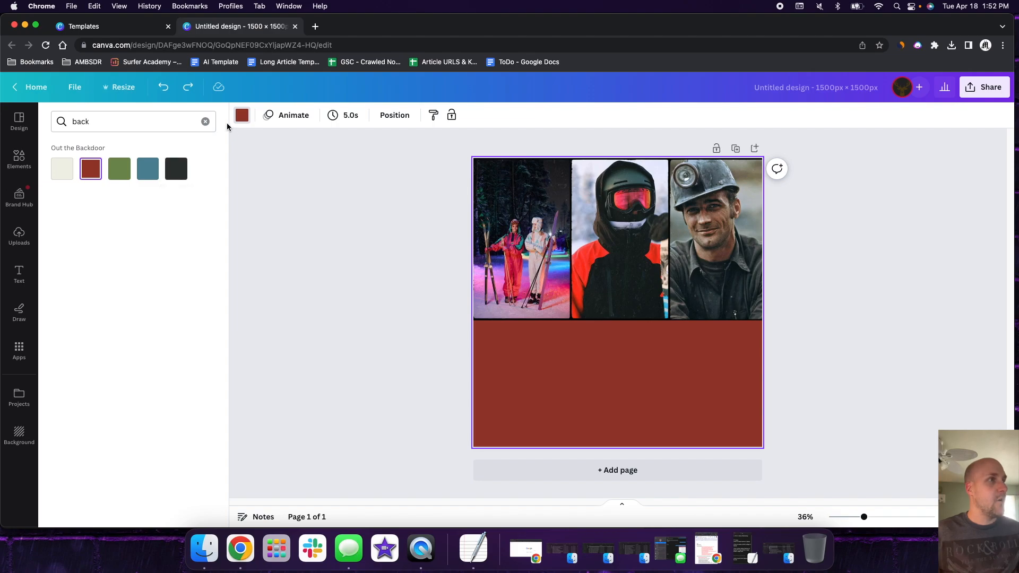
left_click(241, 121)
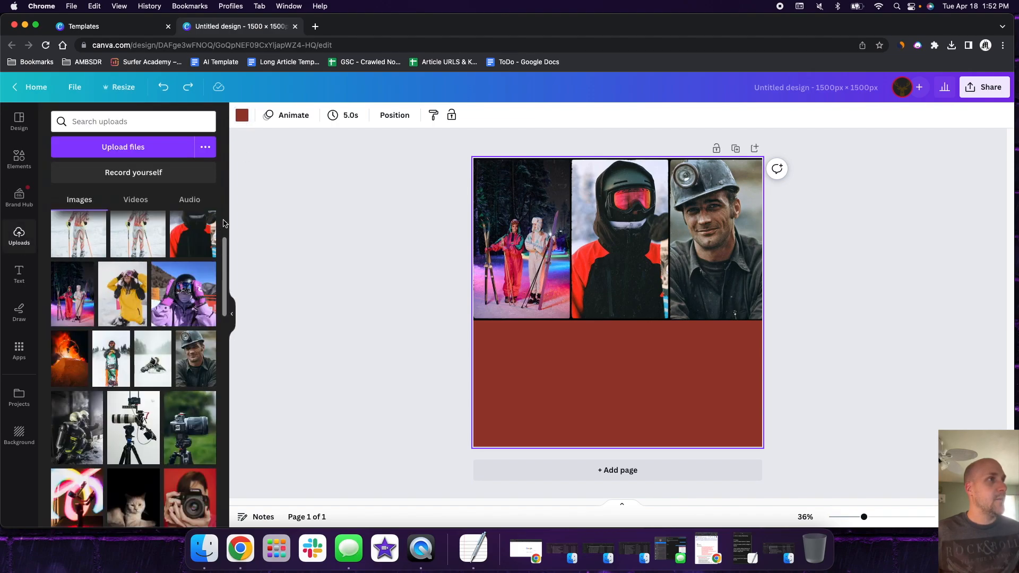
Step: Clear the page's background color and remove the photos from all three frame panels
left_click(19, 158)
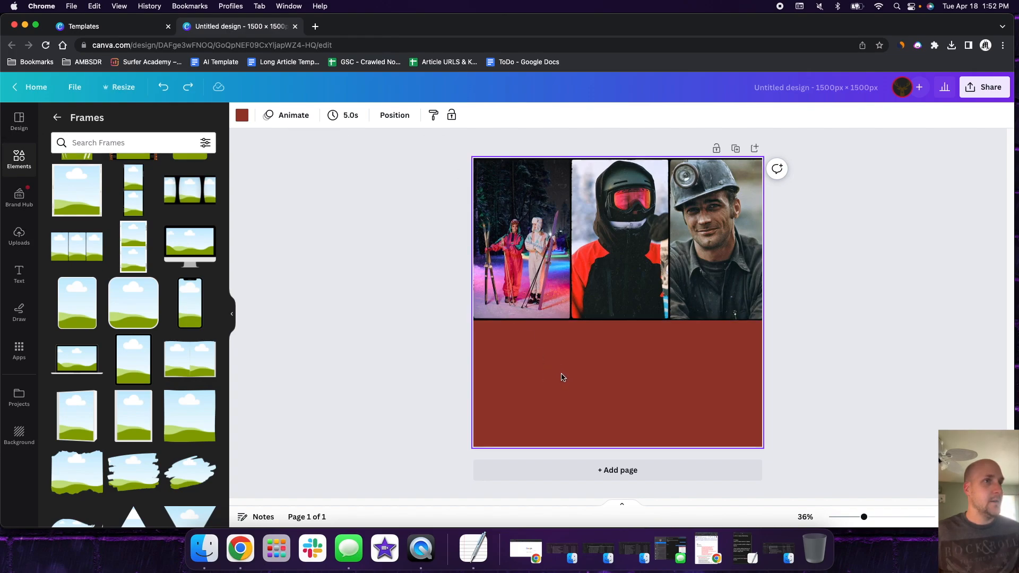
key("Delete")
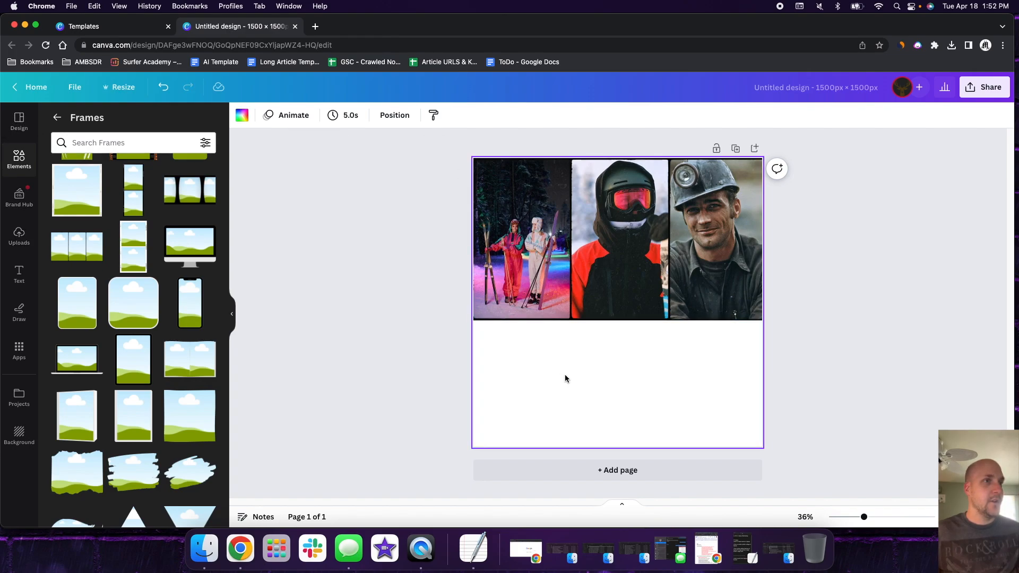
left_click(560, 266)
key("Delete")
left_click(576, 264)
key("Delete")
left_click(722, 265)
key("Delete")
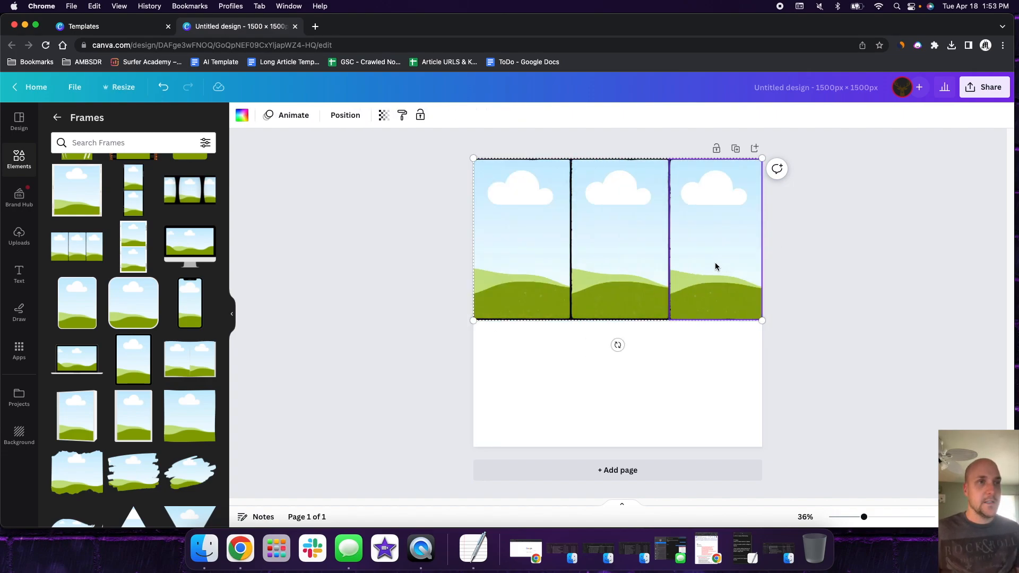
Step: Delete the empty three-panel frame from the page
left_click(680, 393)
left_click(619, 255)
key("Delete")
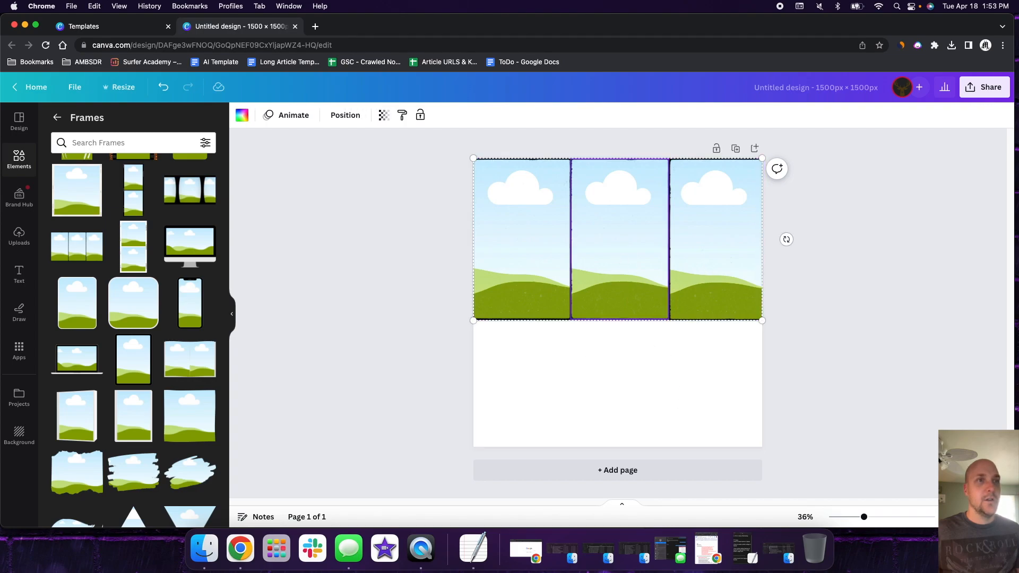
right_click(543, 253)
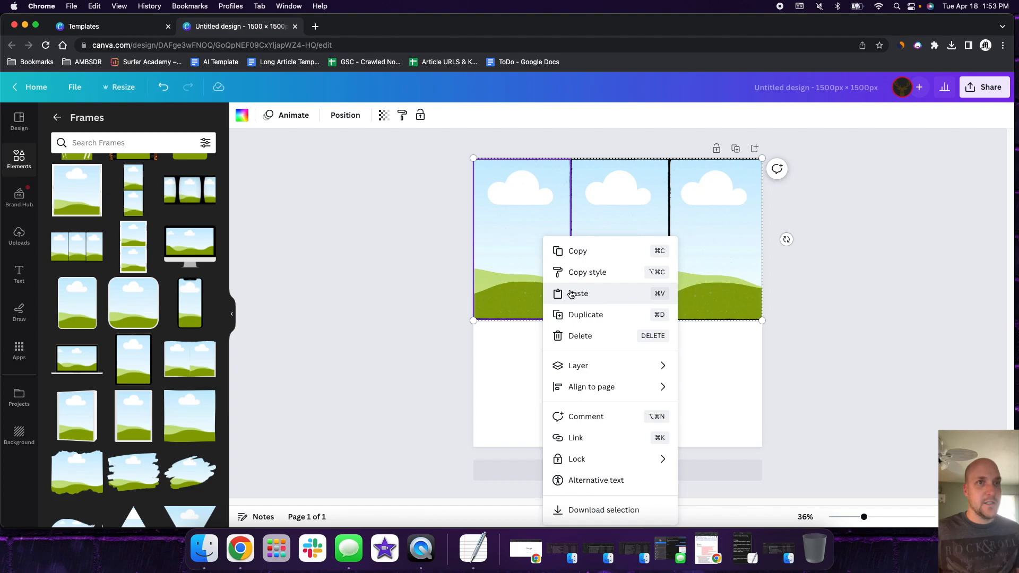
left_click(588, 338)
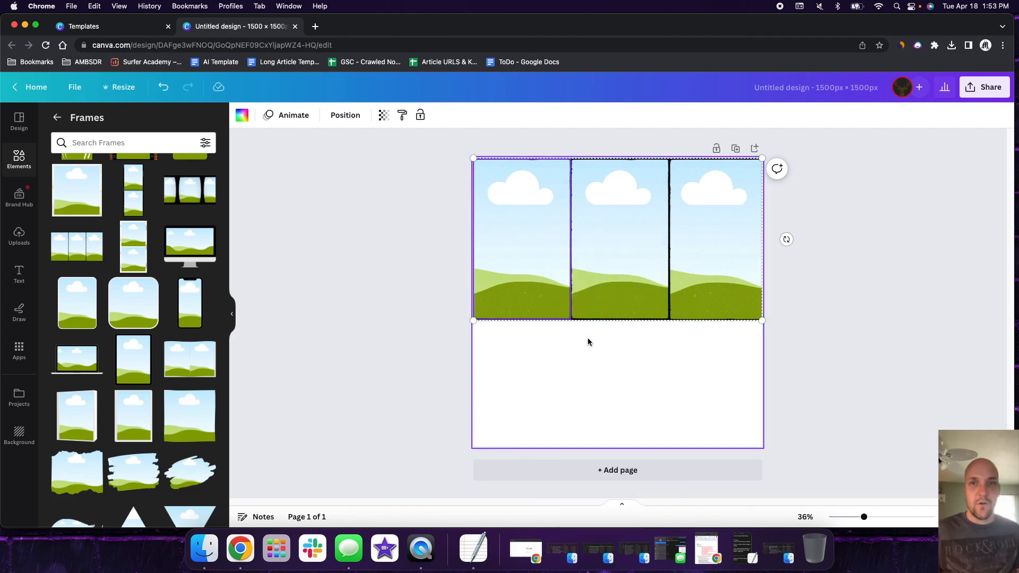
left_click(778, 342)
left_click_drag(716, 272, 692, 344)
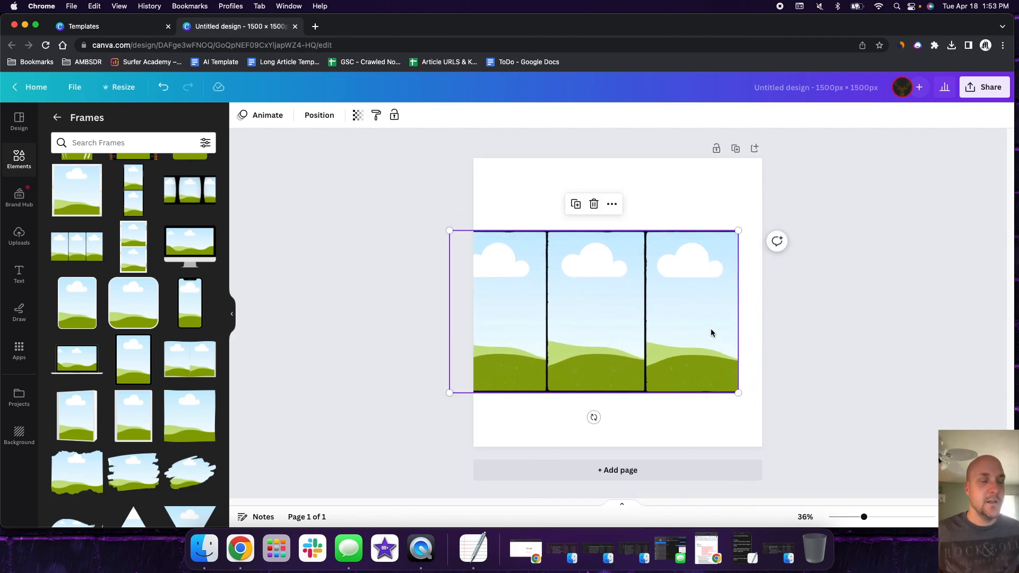
key("BackSpace")
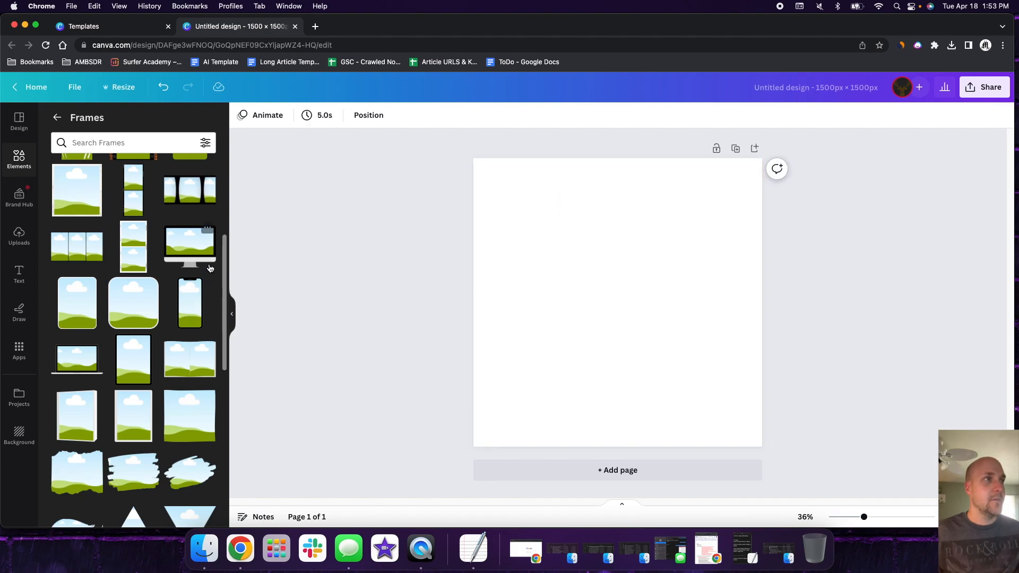
Step: Add the desktop monitor frame in the page's upper-left corner and enlarge it to 1,500 × 1,204 px
left_click(204, 250)
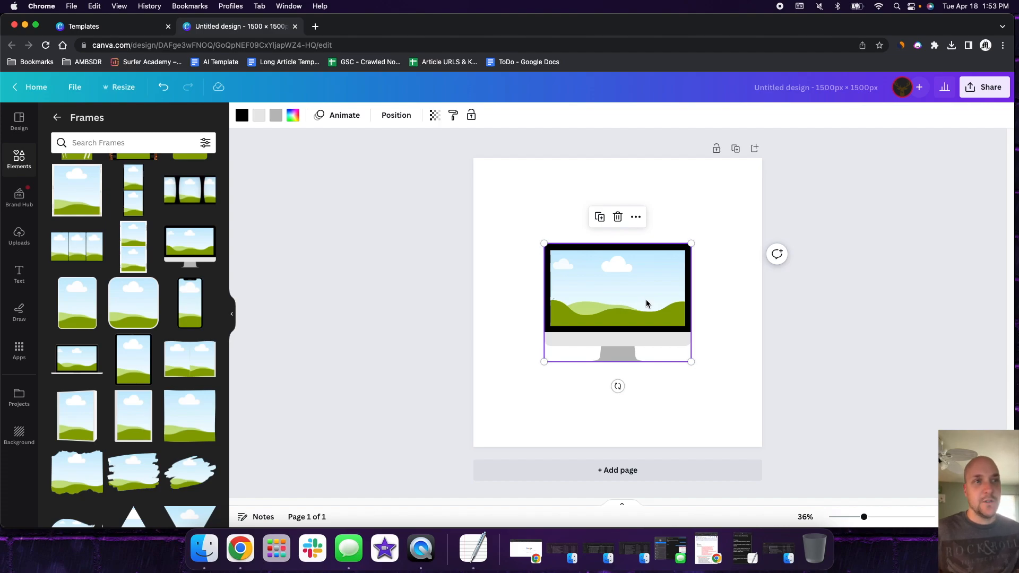
left_click_drag(634, 302, 562, 220)
left_click_drag(619, 277, 712, 452)
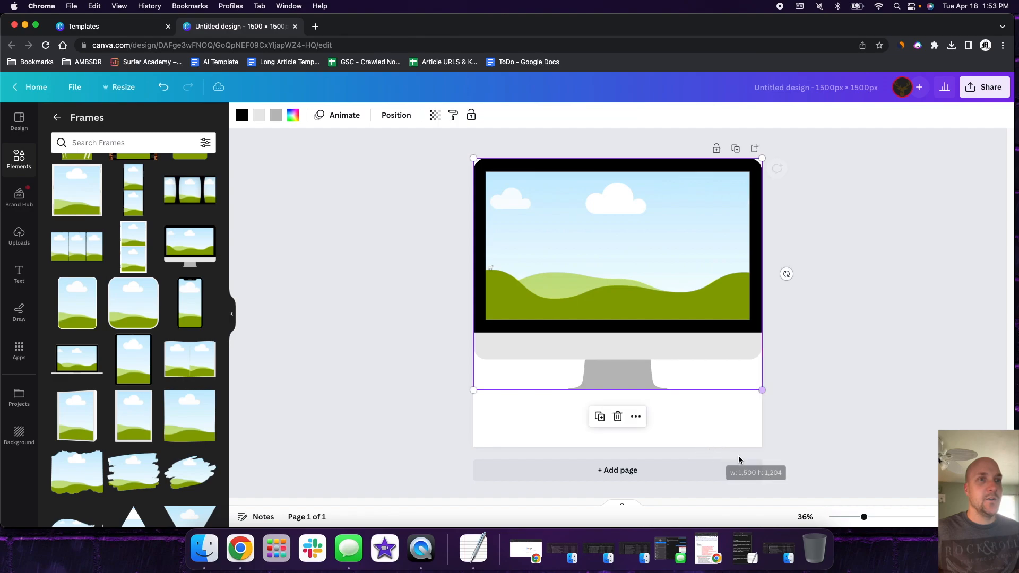
left_click(774, 395)
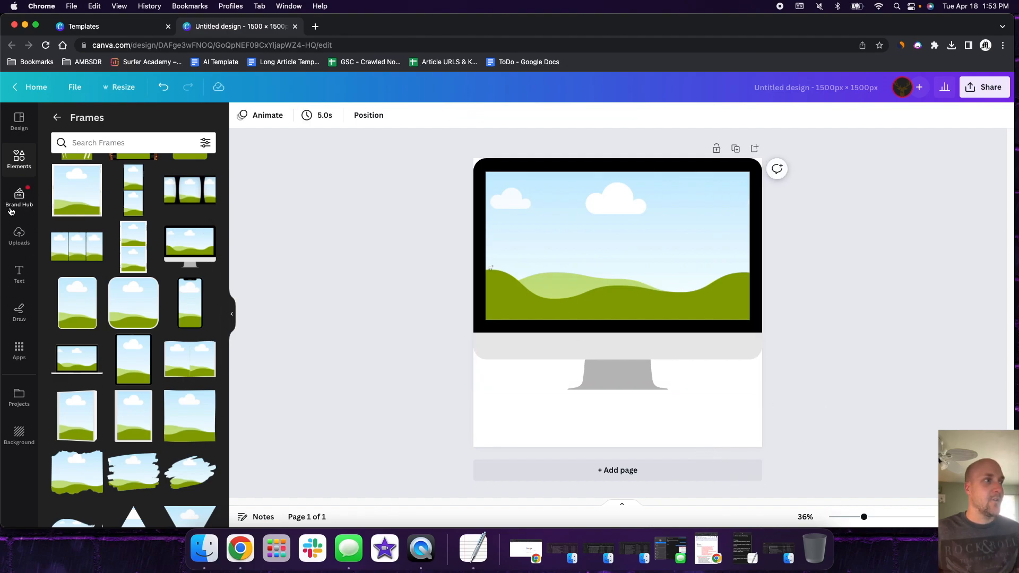
Step: Fill the monitor frame's screen with the uploaded photo of the dog in a kayak
left_click(19, 236)
scroll(153, 287, "down", 10)
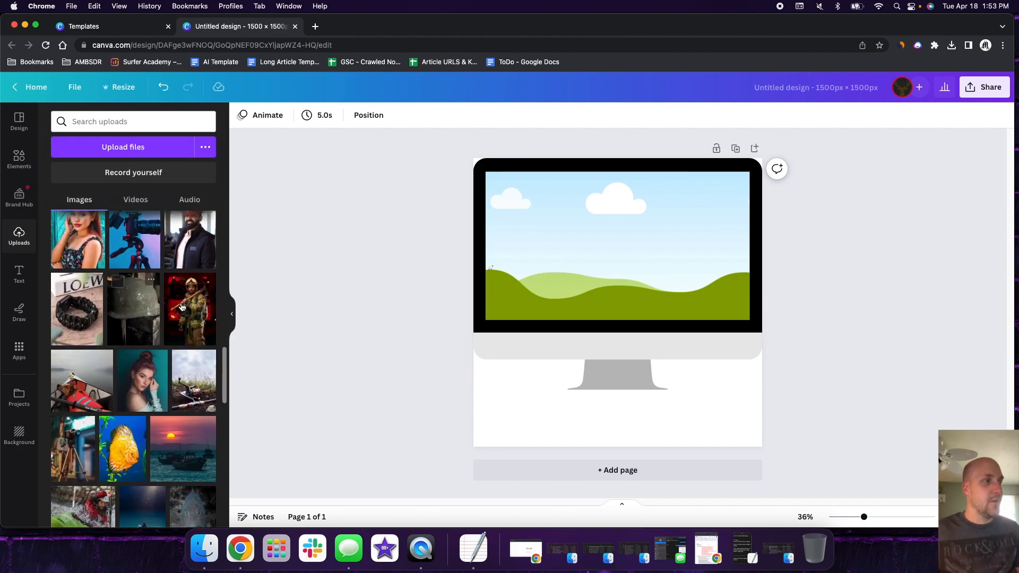
left_click(84, 392)
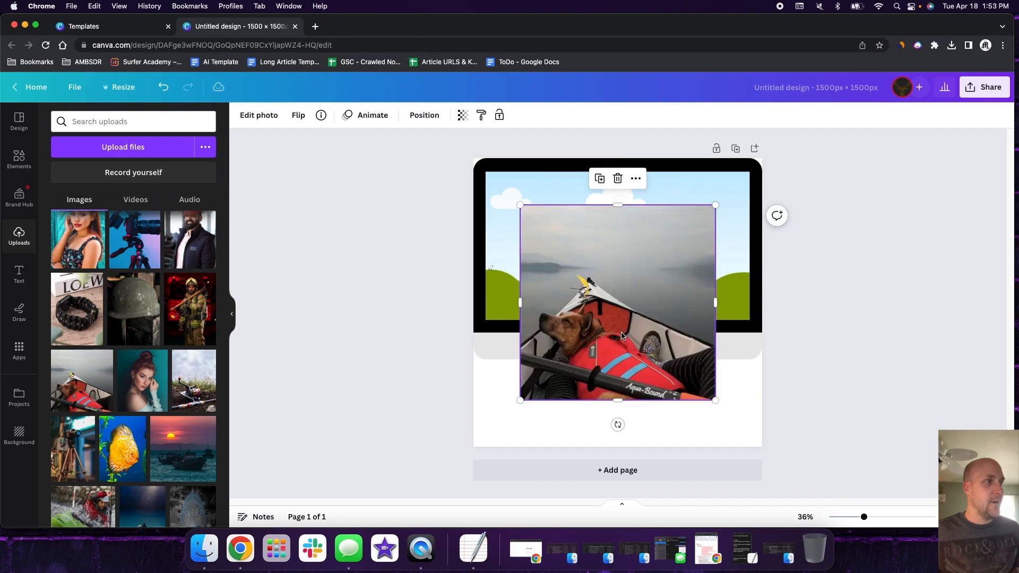
left_click_drag(622, 335, 623, 323)
Step: Shift the kayak photo upward inside the monitor frame so the dog's red vest and the paddle fill the screen area
double_click(642, 279)
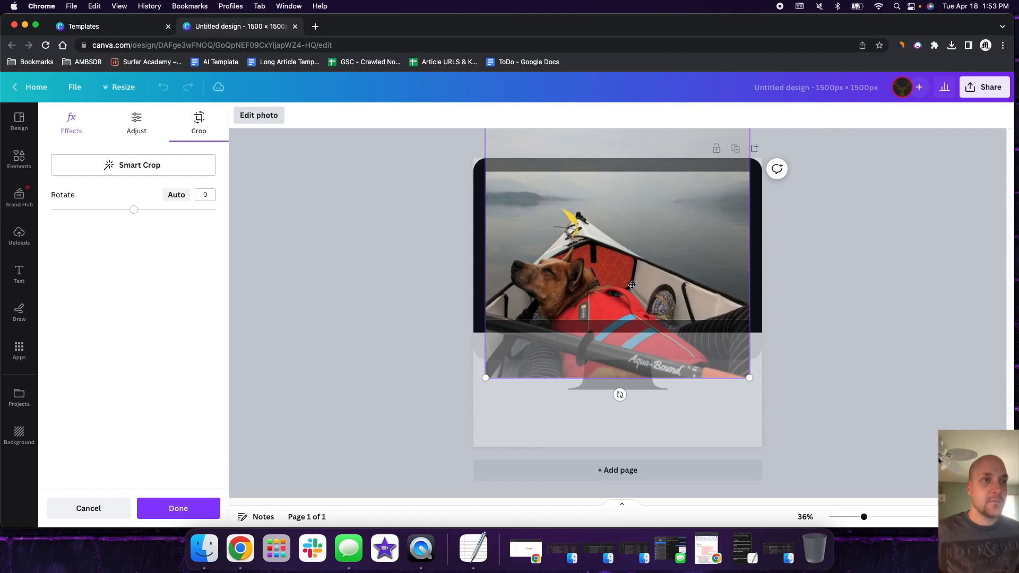
left_click(787, 361)
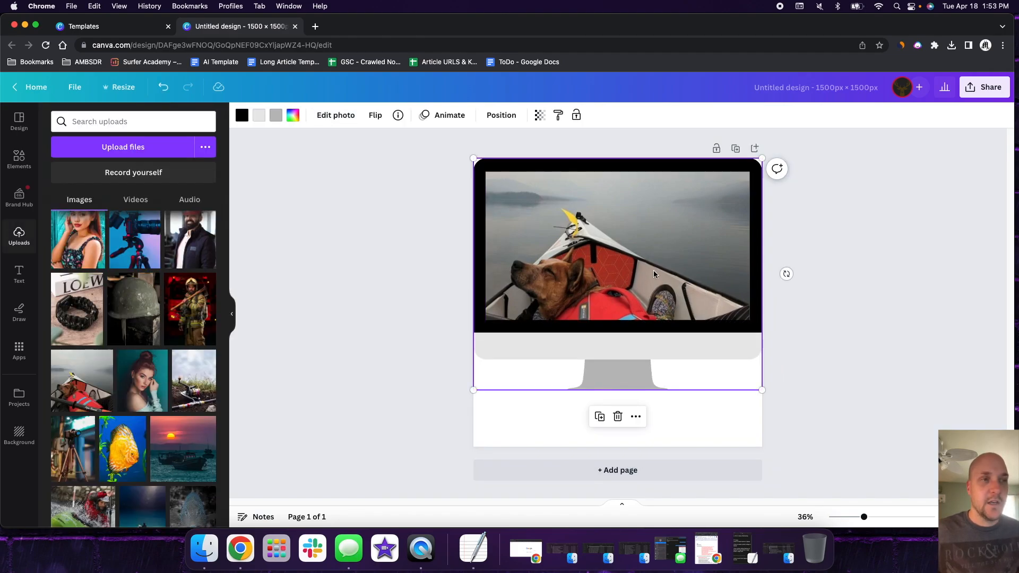
double_click(631, 256)
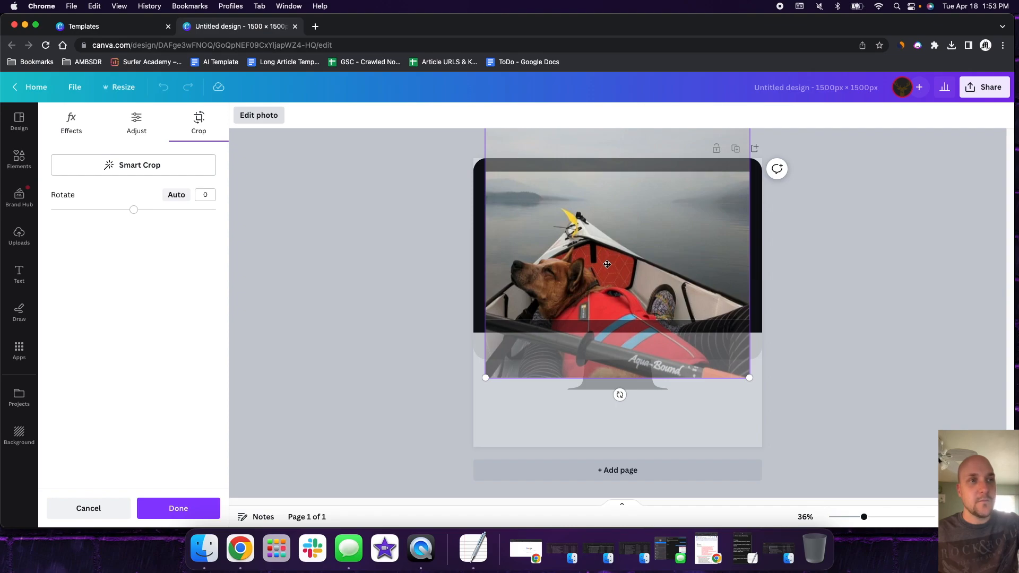
left_click_drag(607, 270, 604, 241)
left_click_drag(603, 237, 704, 227)
left_click_drag(641, 245, 641, 241)
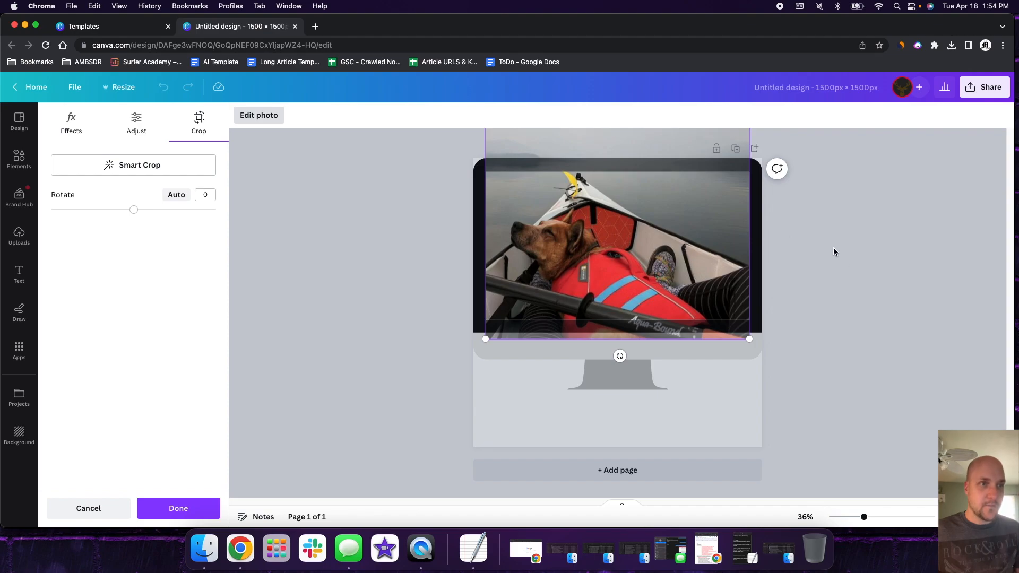
left_click(842, 268)
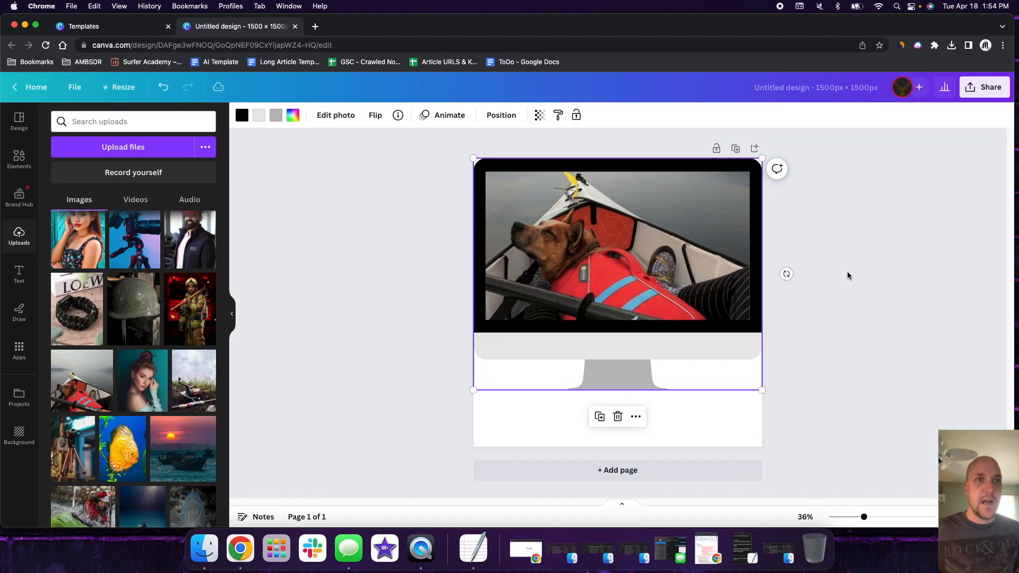
left_click(842, 279)
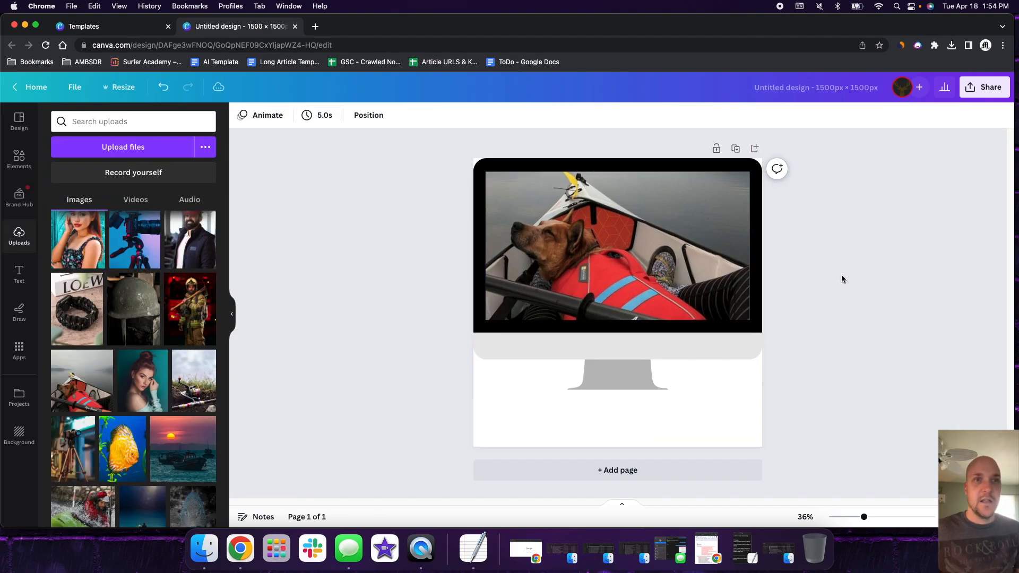
Step: Copy the filled monitor frame and paste it onto a newly added second page
left_click(674, 297)
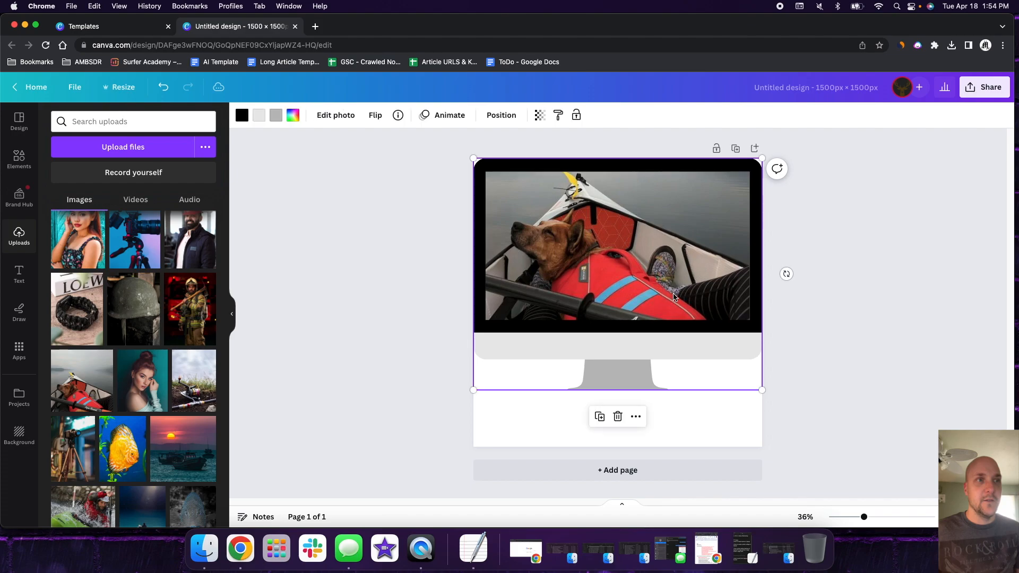
right_click(638, 301)
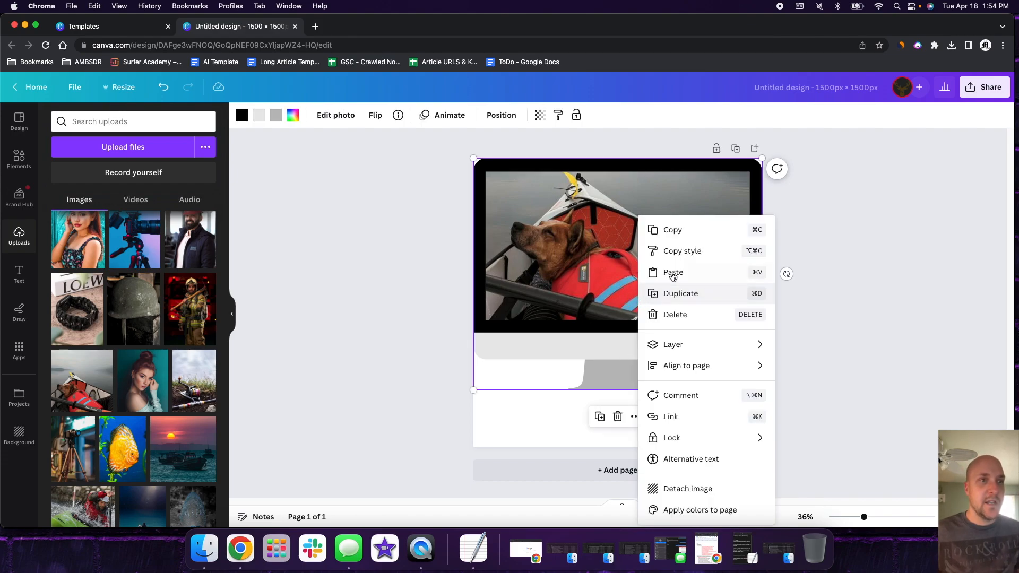
left_click(680, 232)
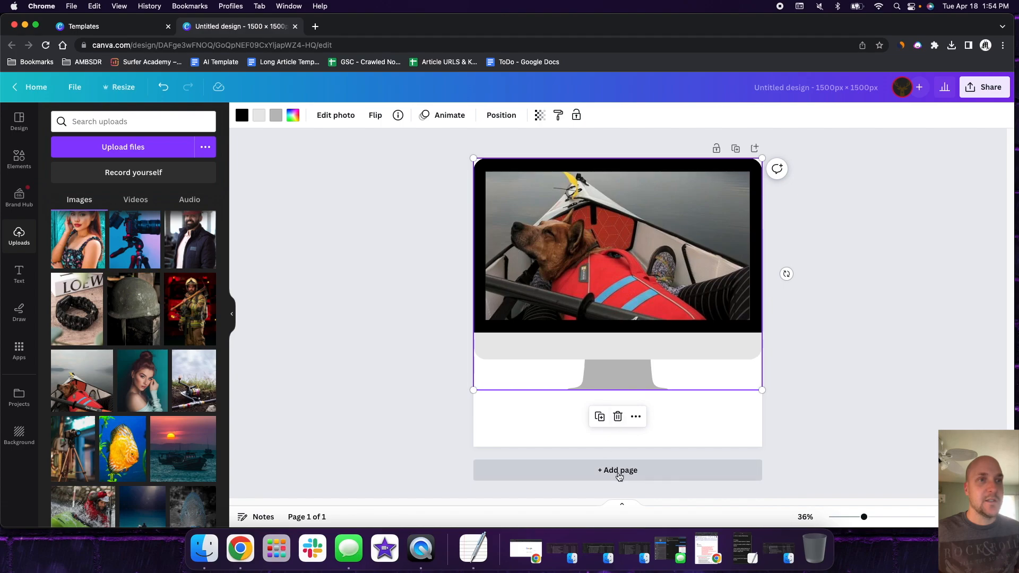
left_click(618, 471)
right_click(638, 292)
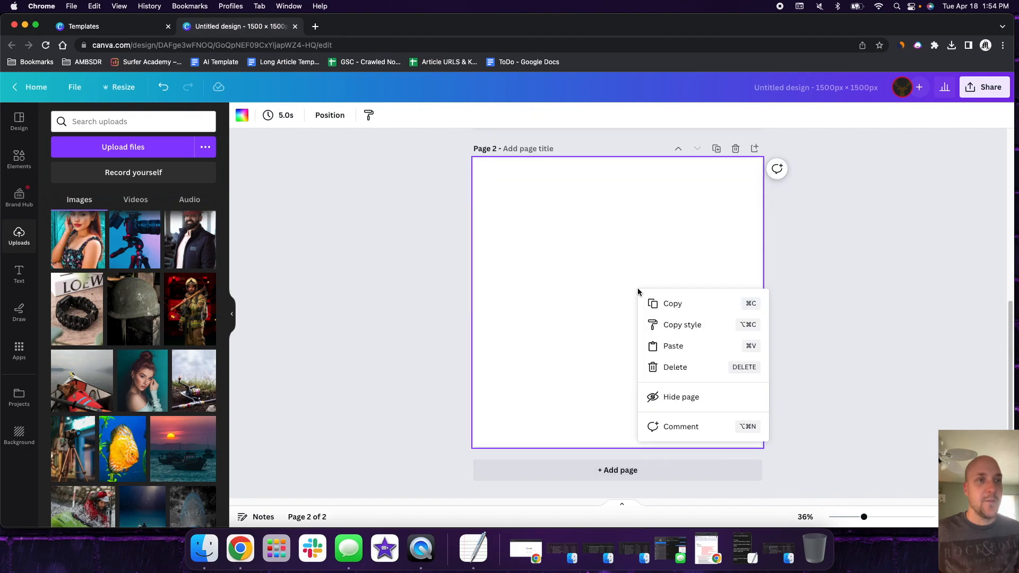
left_click(670, 344)
left_click(788, 326)
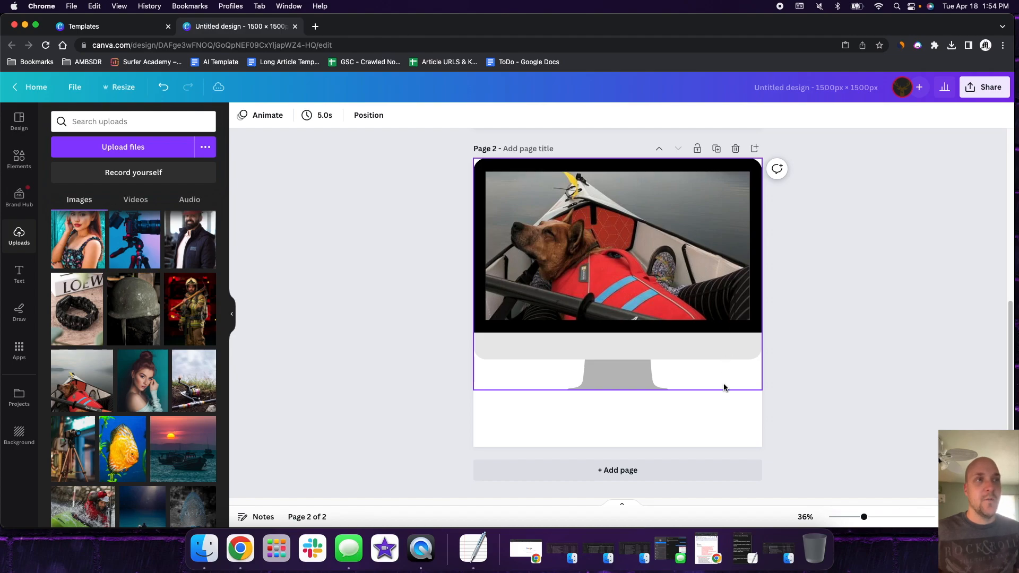
left_click(724, 413)
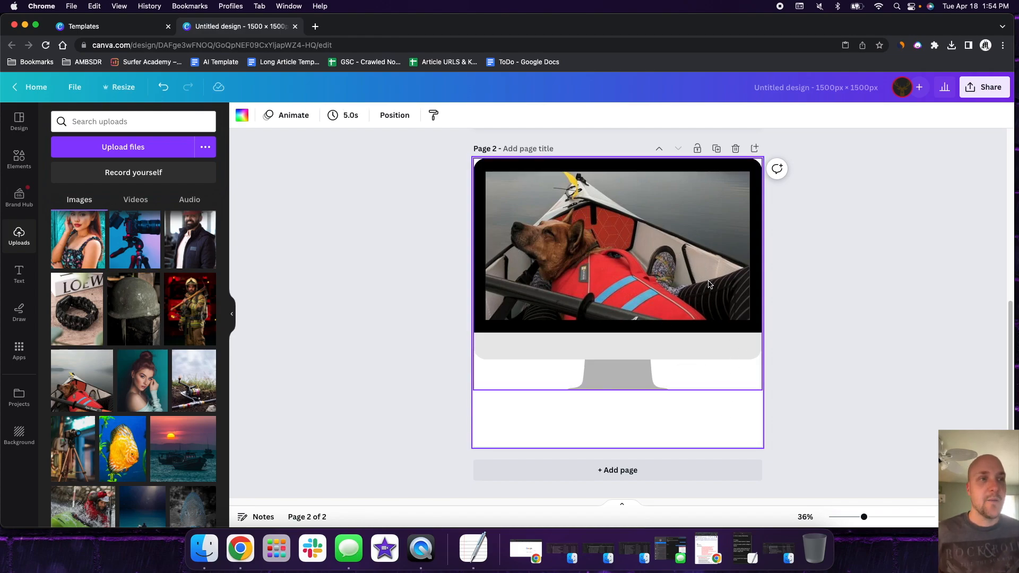
Step: Apply the Rise photo animation to the monitor frame on page 2
left_click(541, 210)
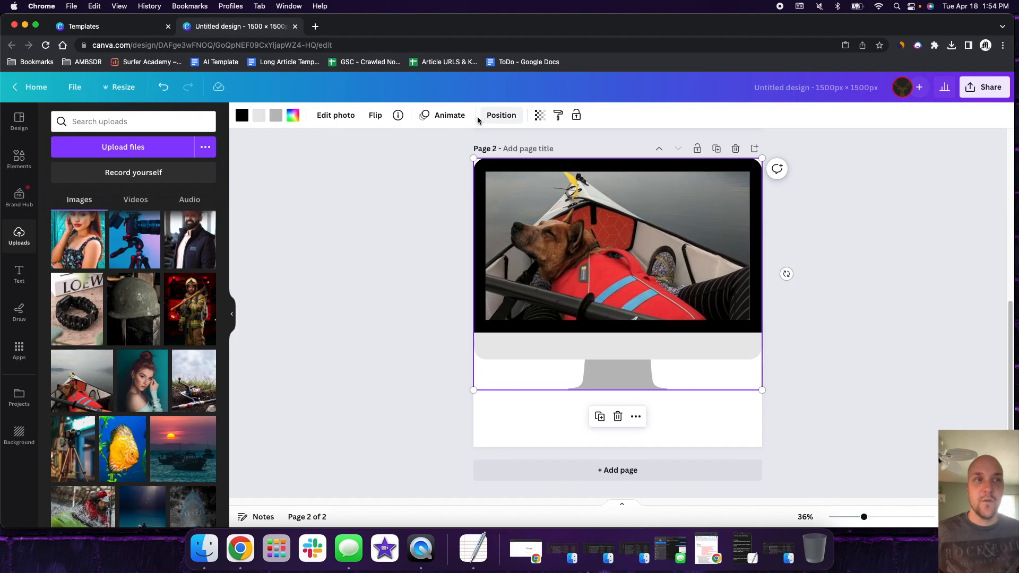
left_click(448, 115)
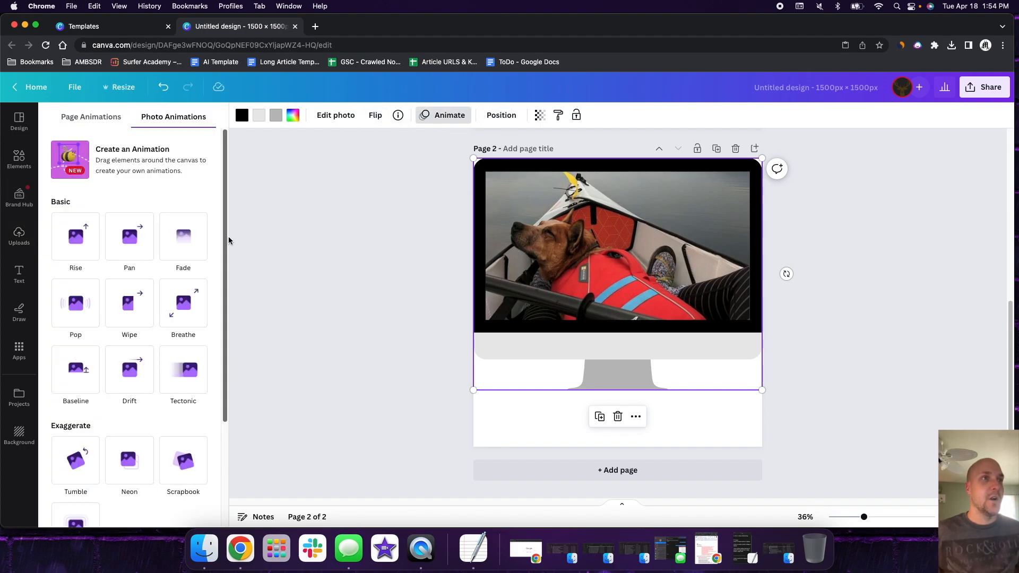
left_click(91, 248)
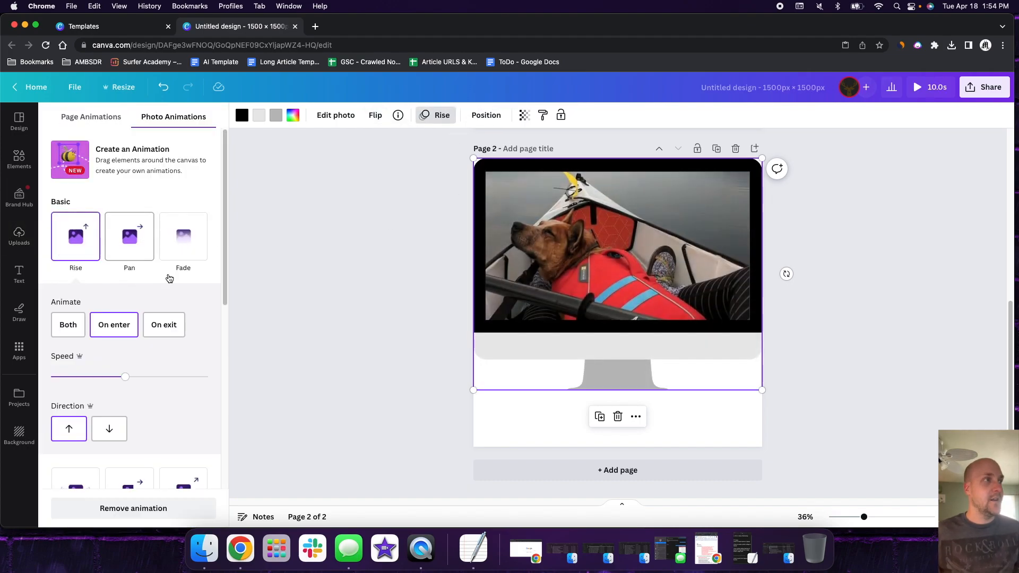
left_click(353, 228)
Step: Add the "Beach Please" text design to page 2 and place it over the monitor's stand near the page's lower edge
left_click(16, 273)
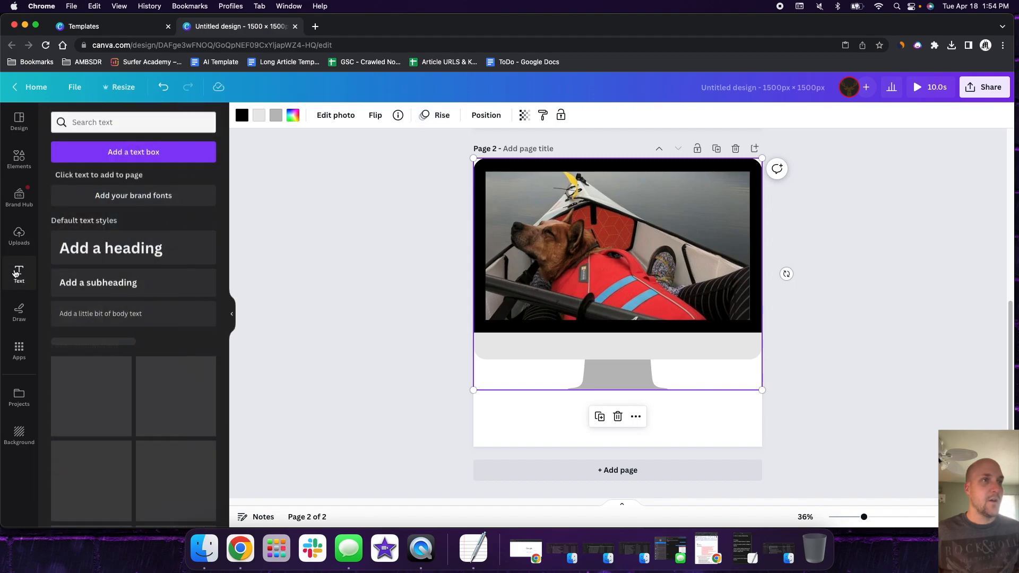
scroll(187, 358, "down", 5)
scroll(188, 358, "down", 4)
left_click(116, 432)
left_click_drag(620, 285, 621, 378)
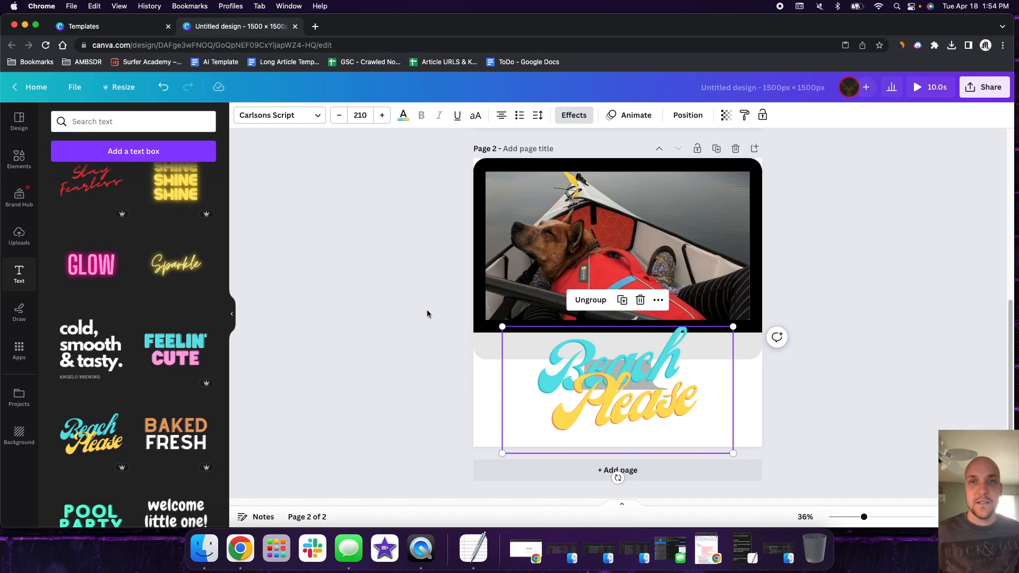
Step: Rename the design as "copy of frame image"
scroll(431, 310, "up", 6)
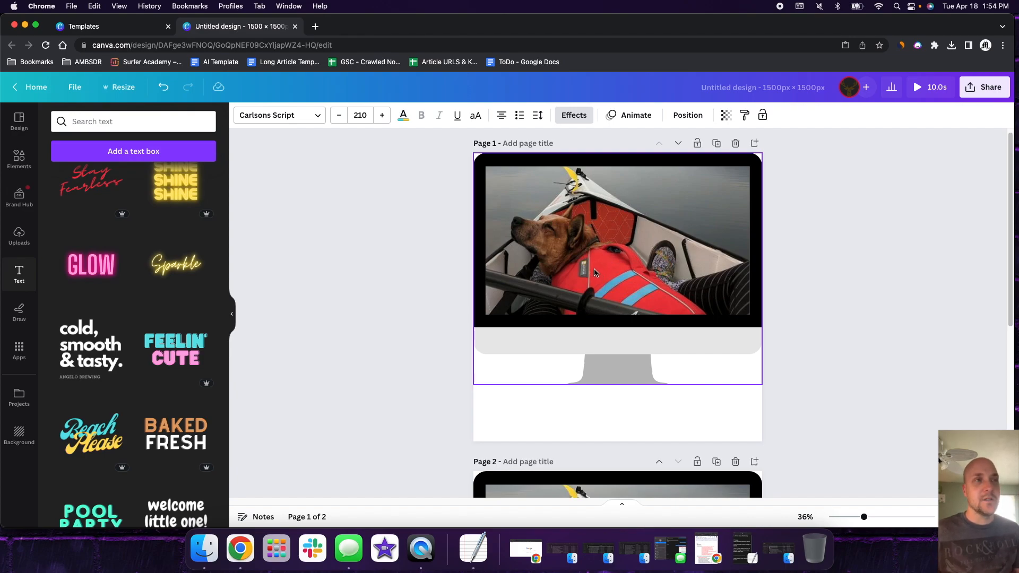
scroll(740, 273, "down", 5)
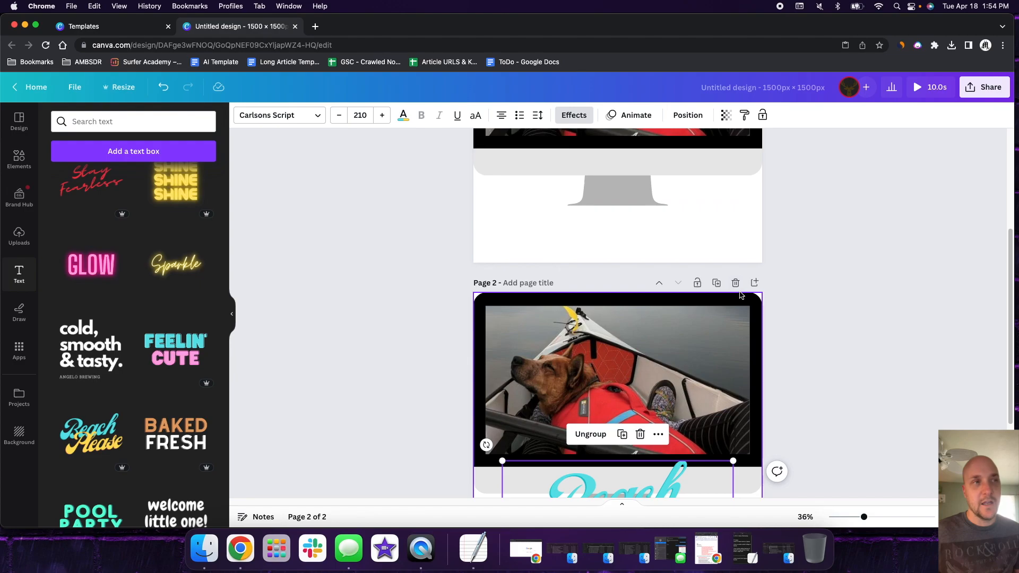
scroll(741, 292, "up", 5)
left_click(771, 93)
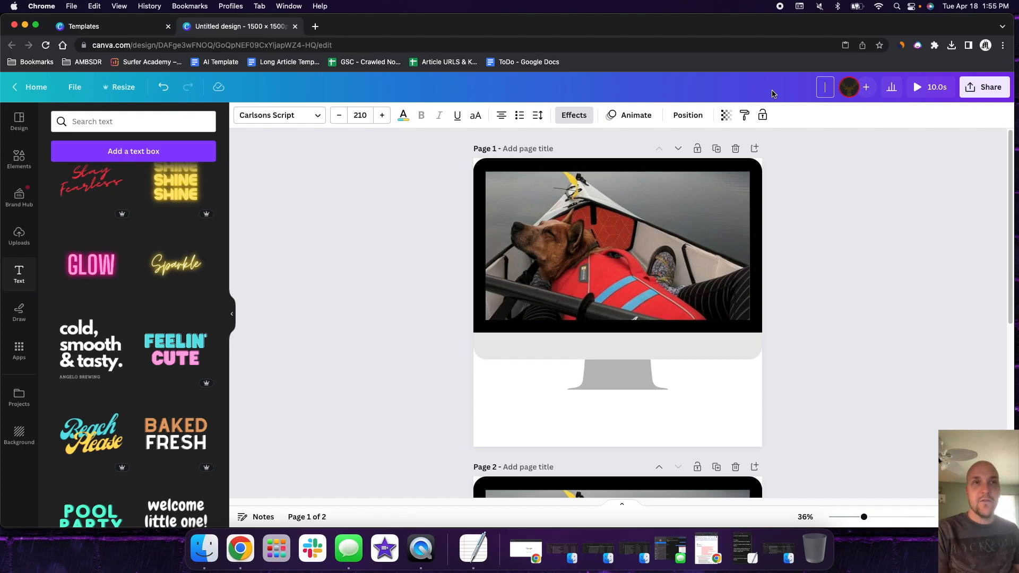
type("copy of f")
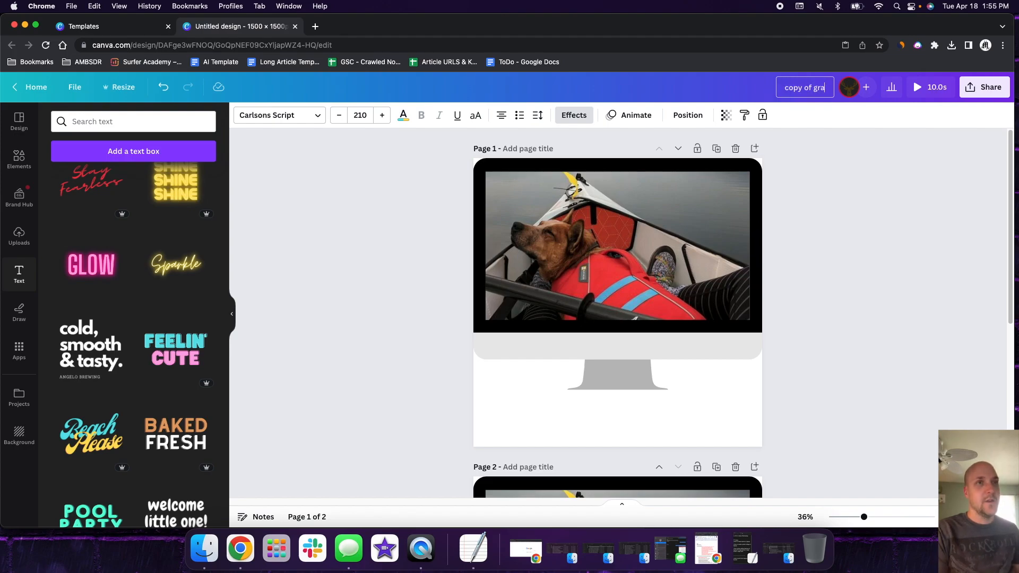
type("rame image")
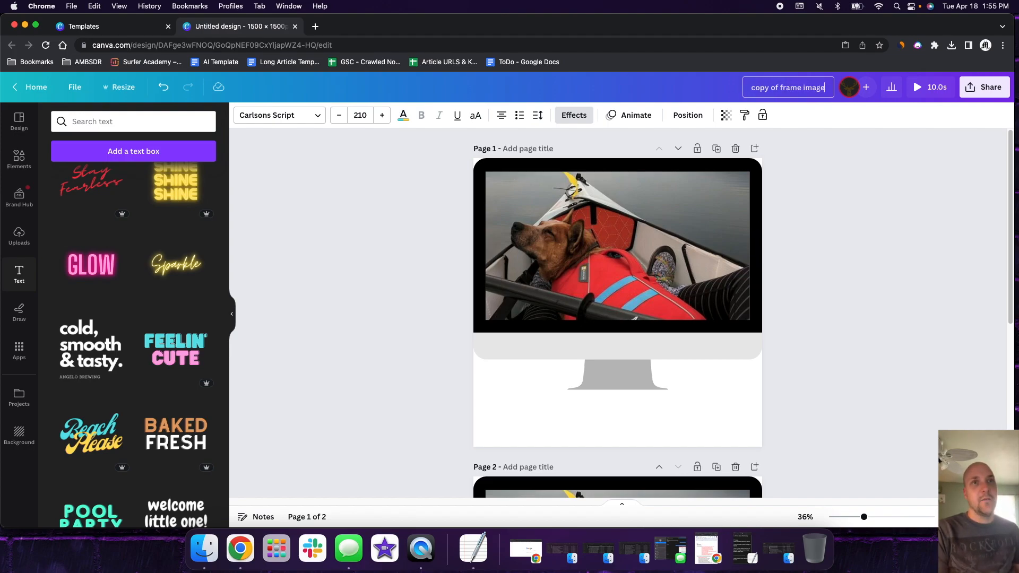
Step: Set up the download as a JPG file with size 1 and quality 80
left_click(982, 86)
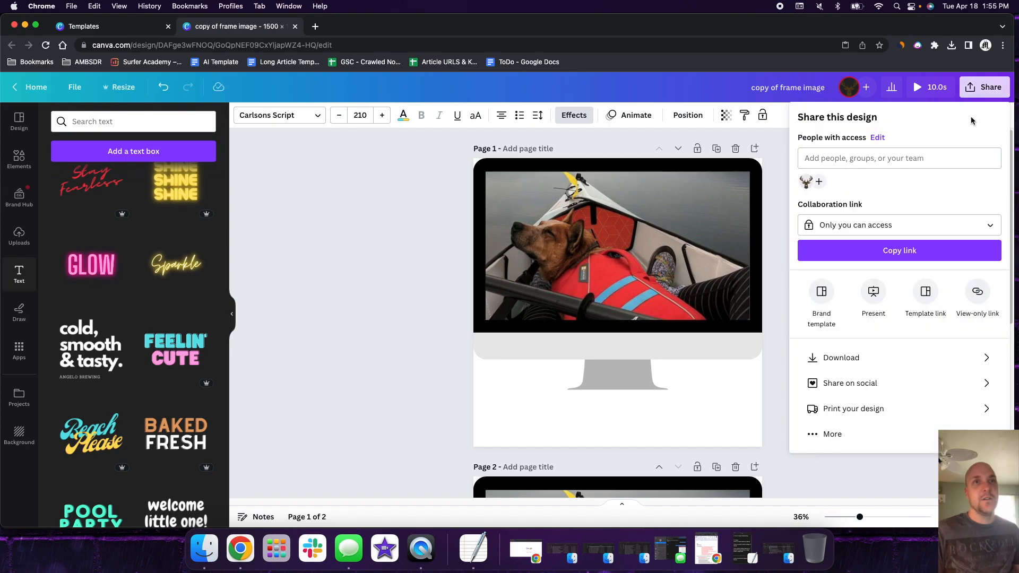
left_click(868, 357)
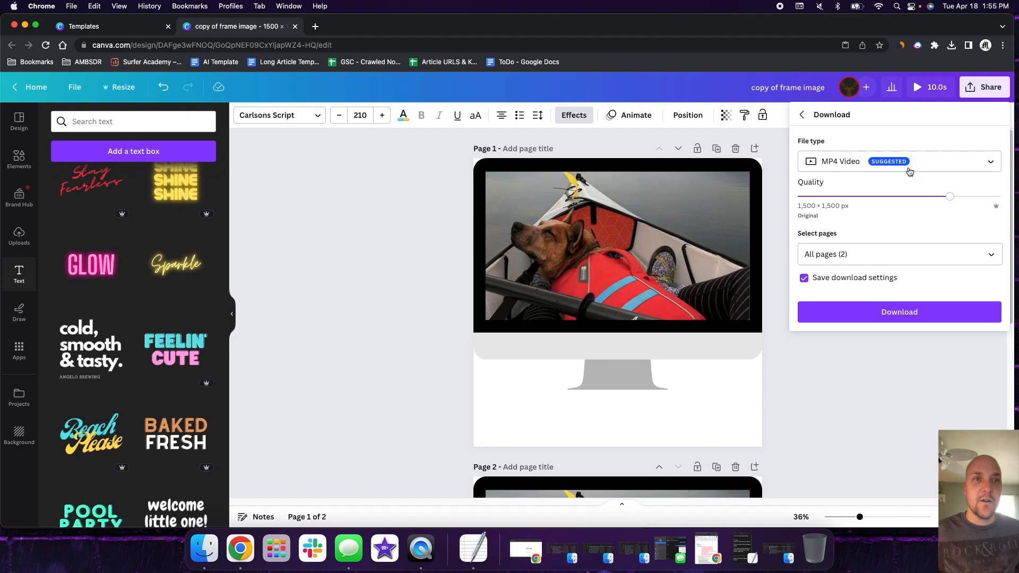
left_click(908, 167)
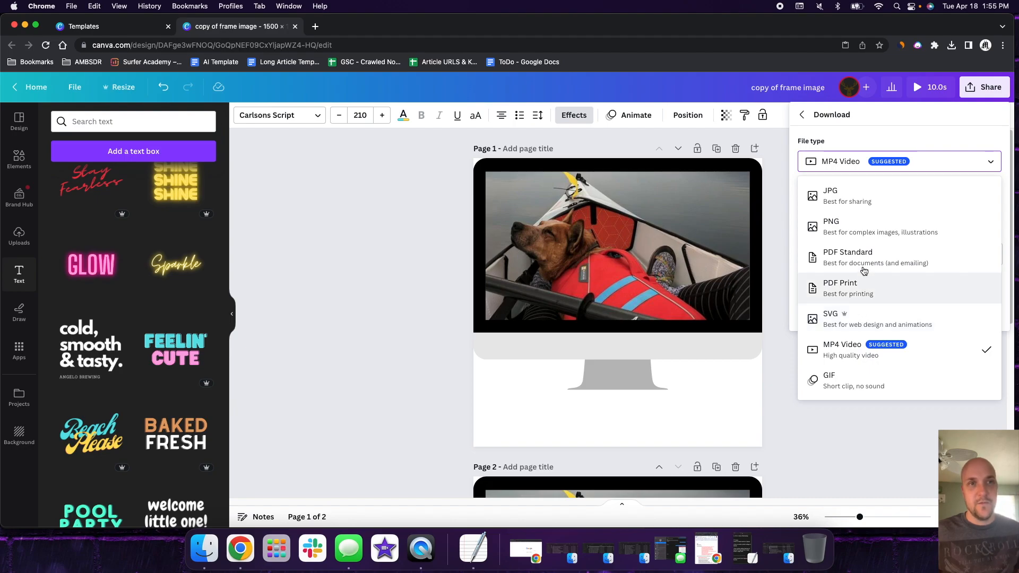
left_click(864, 204)
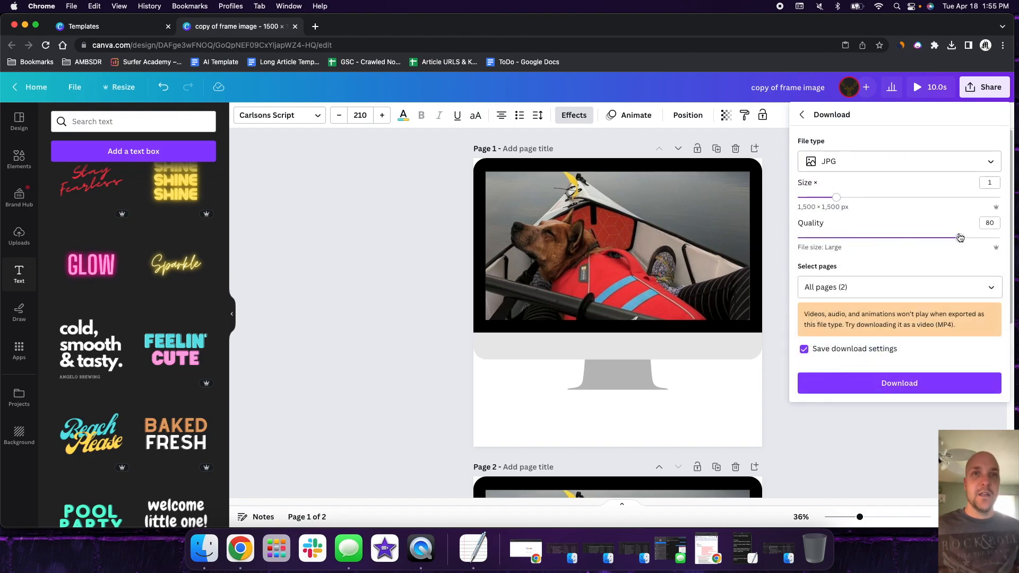
mouse_move(955, 239)
left_mouse_down()
mouse_move(902, 239)
mouse_move(960, 238)
left_mouse_up()
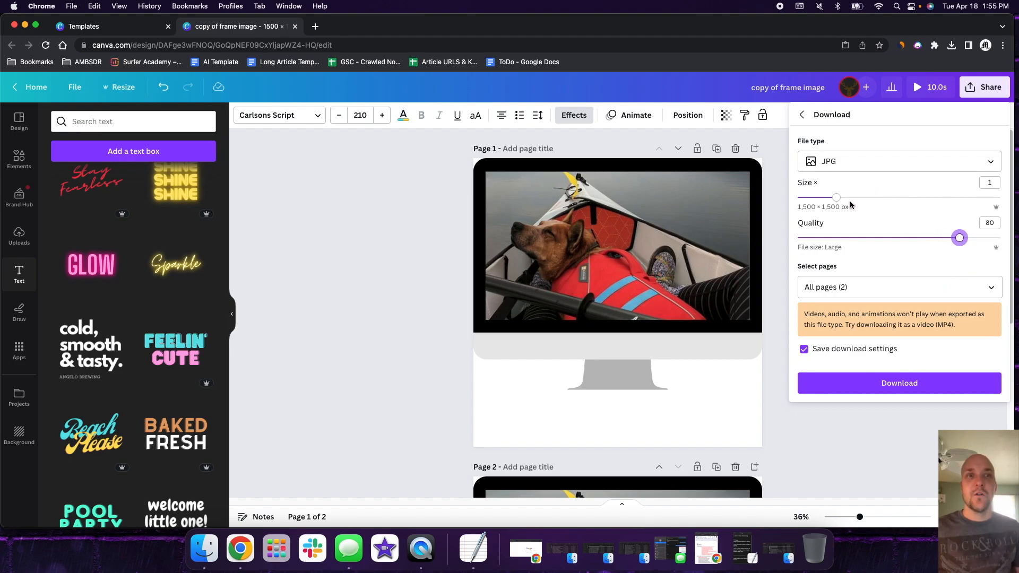
mouse_move(838, 198)
left_mouse_down()
mouse_move(857, 198)
mouse_move(837, 198)
left_mouse_up()
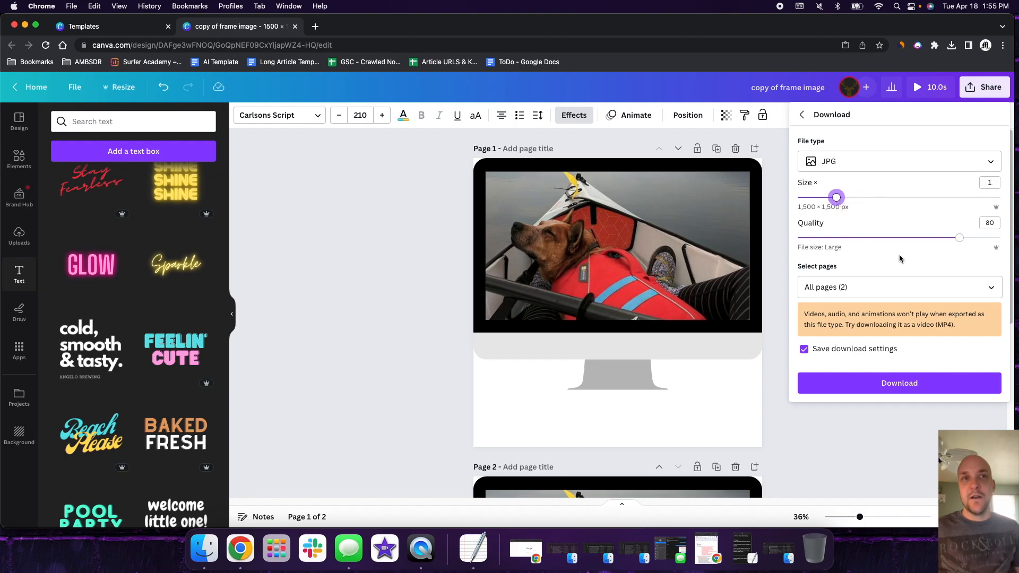
Step: Limit the export to Page 1 only and download it
left_click(866, 293)
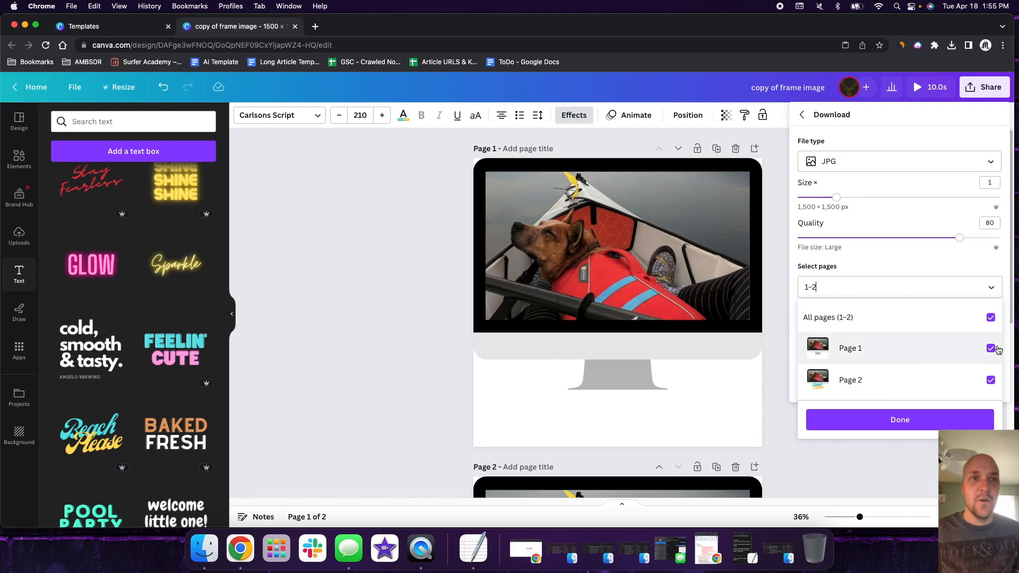
left_click(991, 317)
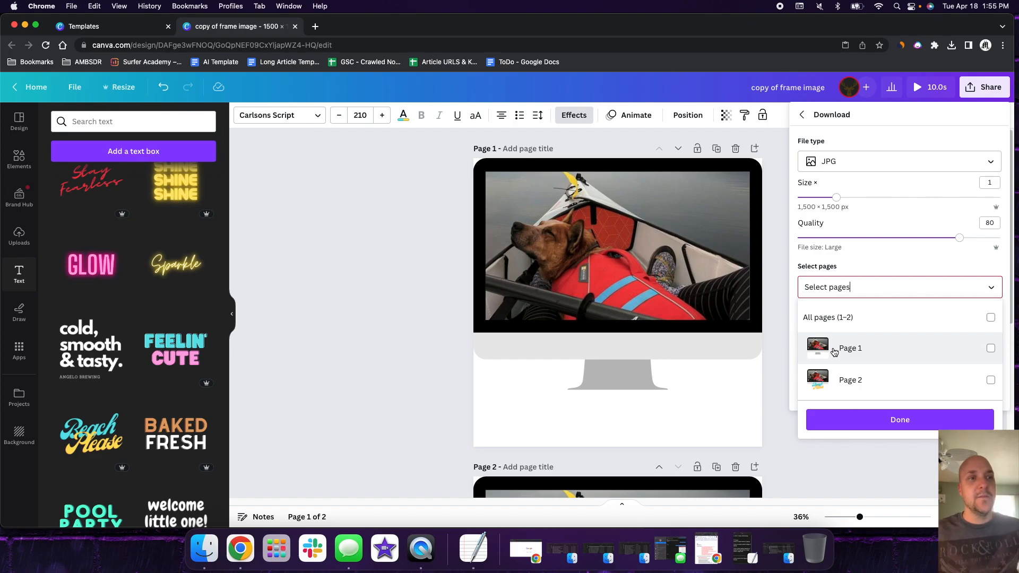
left_click(866, 349)
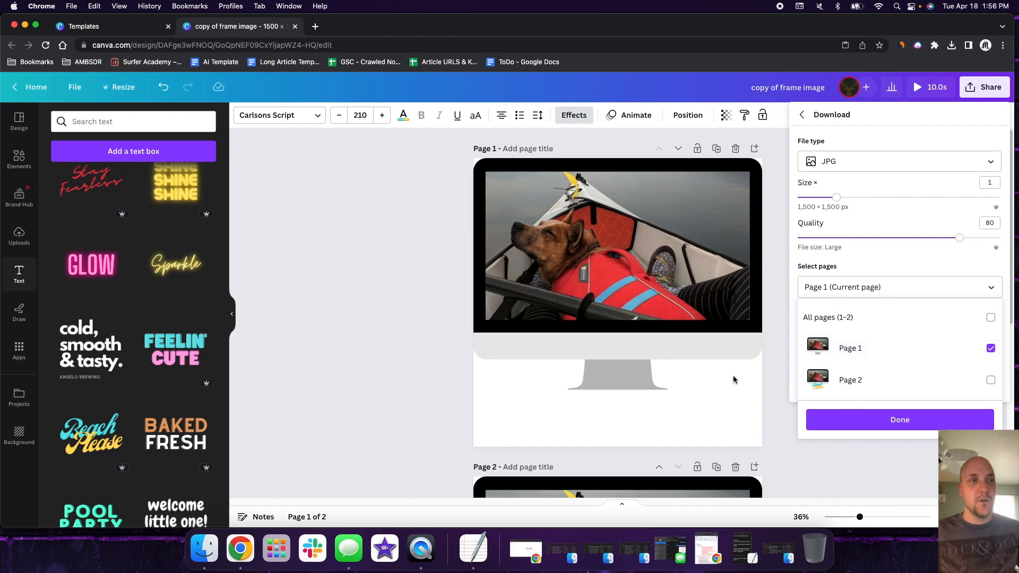
left_click(922, 425)
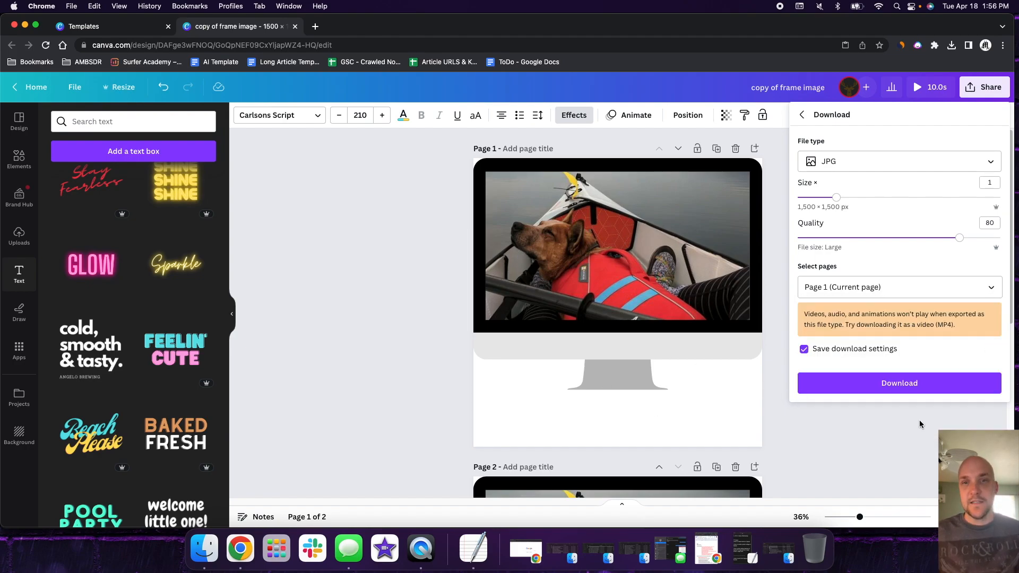
left_click(904, 384)
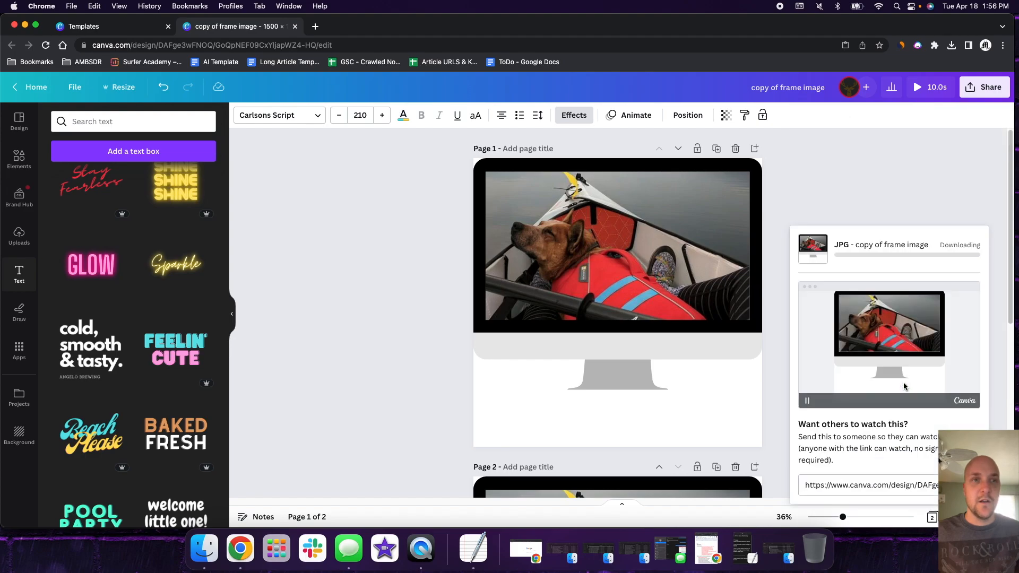